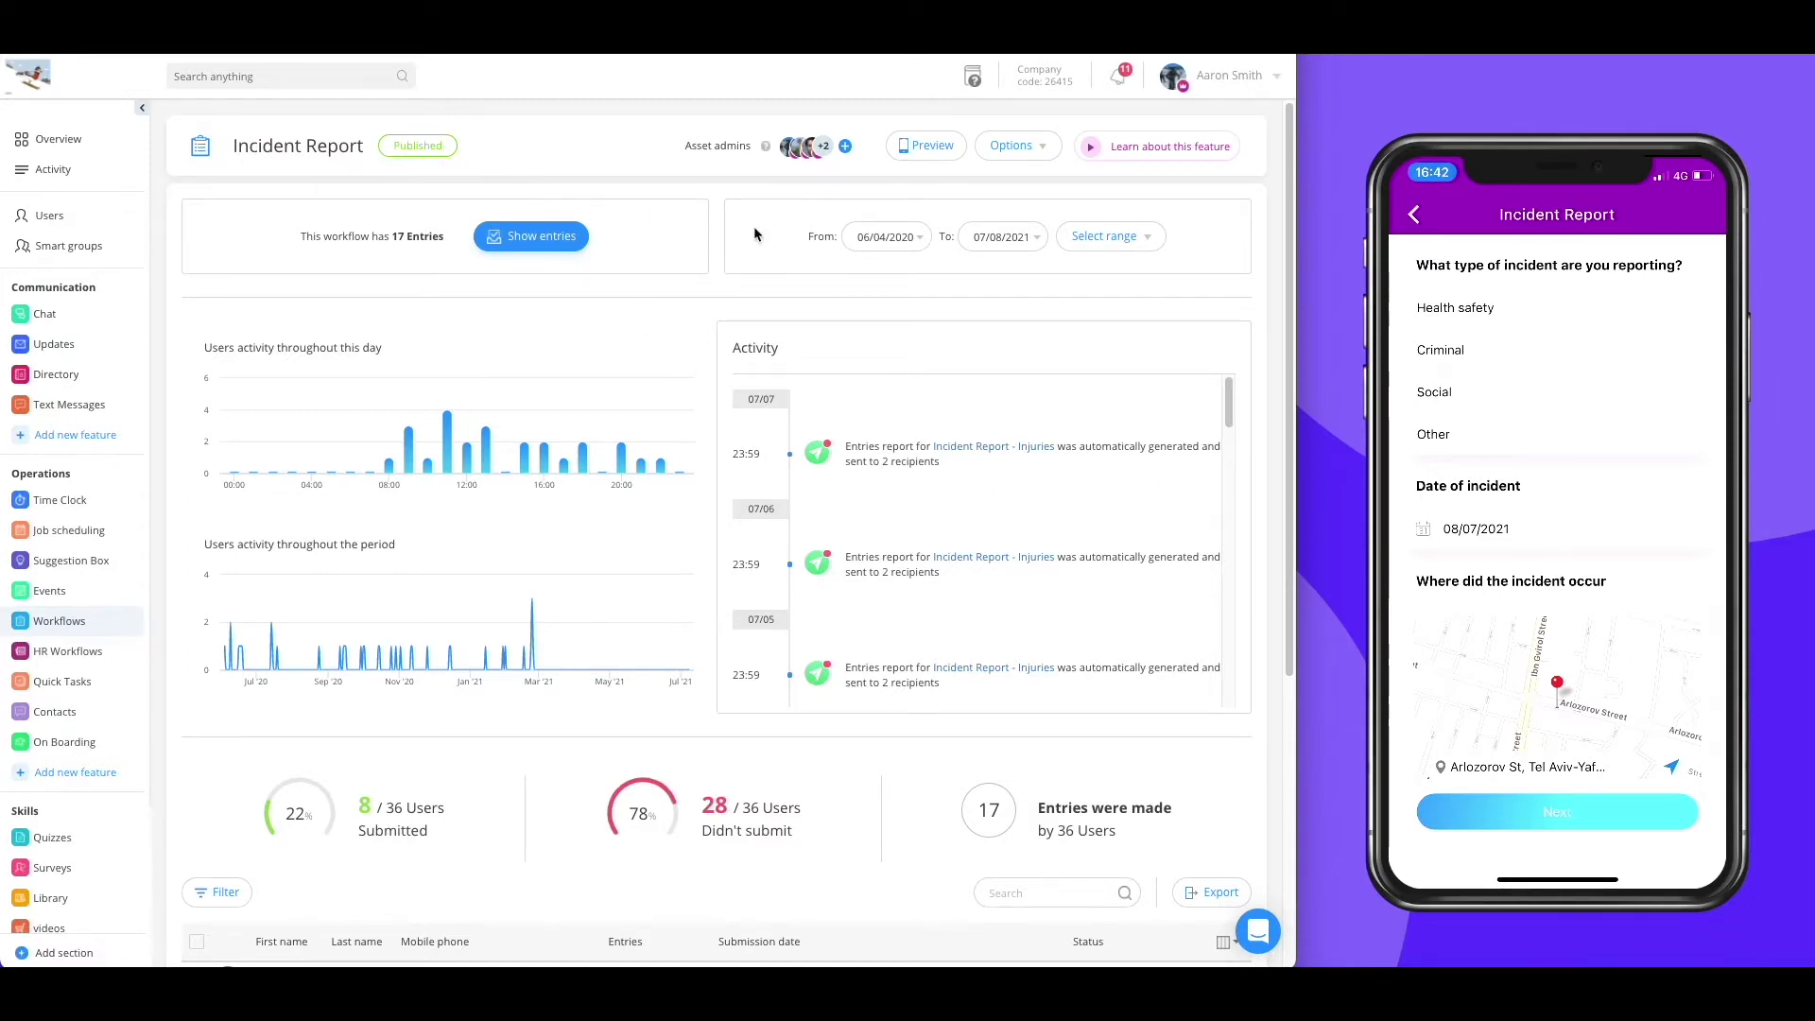
In the Incident Report form editor, set the incident location question to Current location.
click(1011, 145)
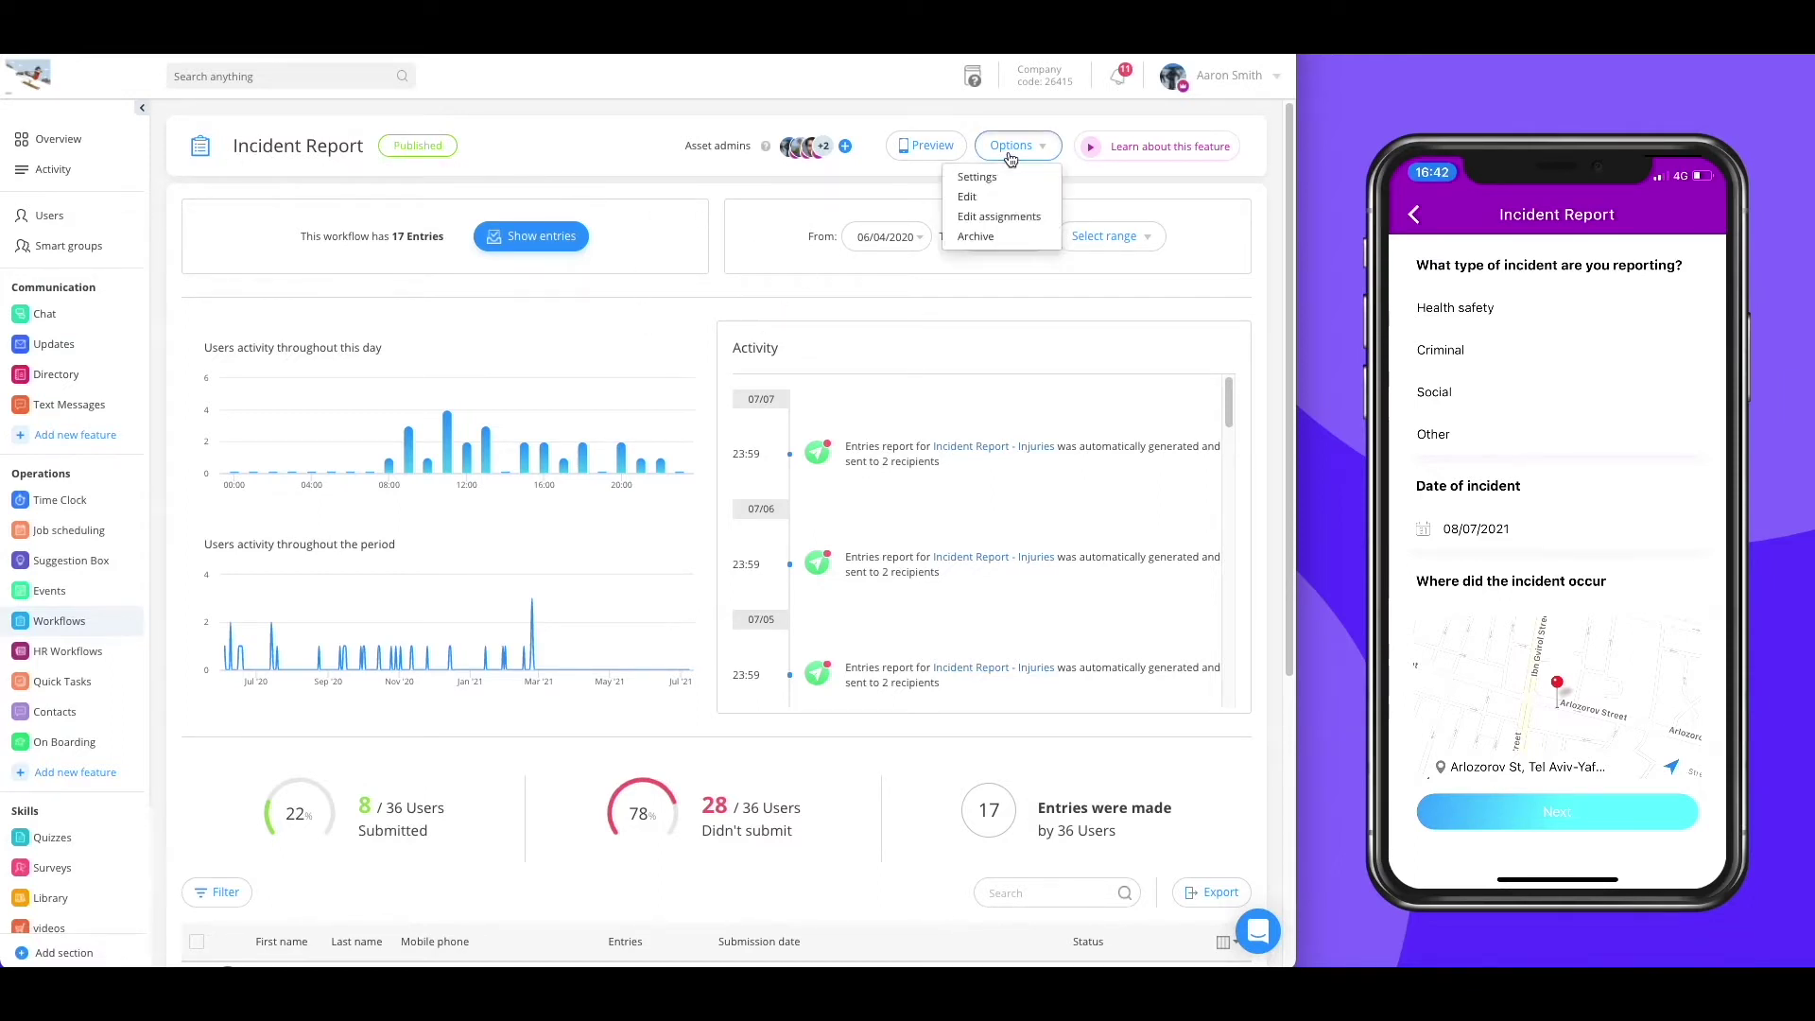
click(1006, 198)
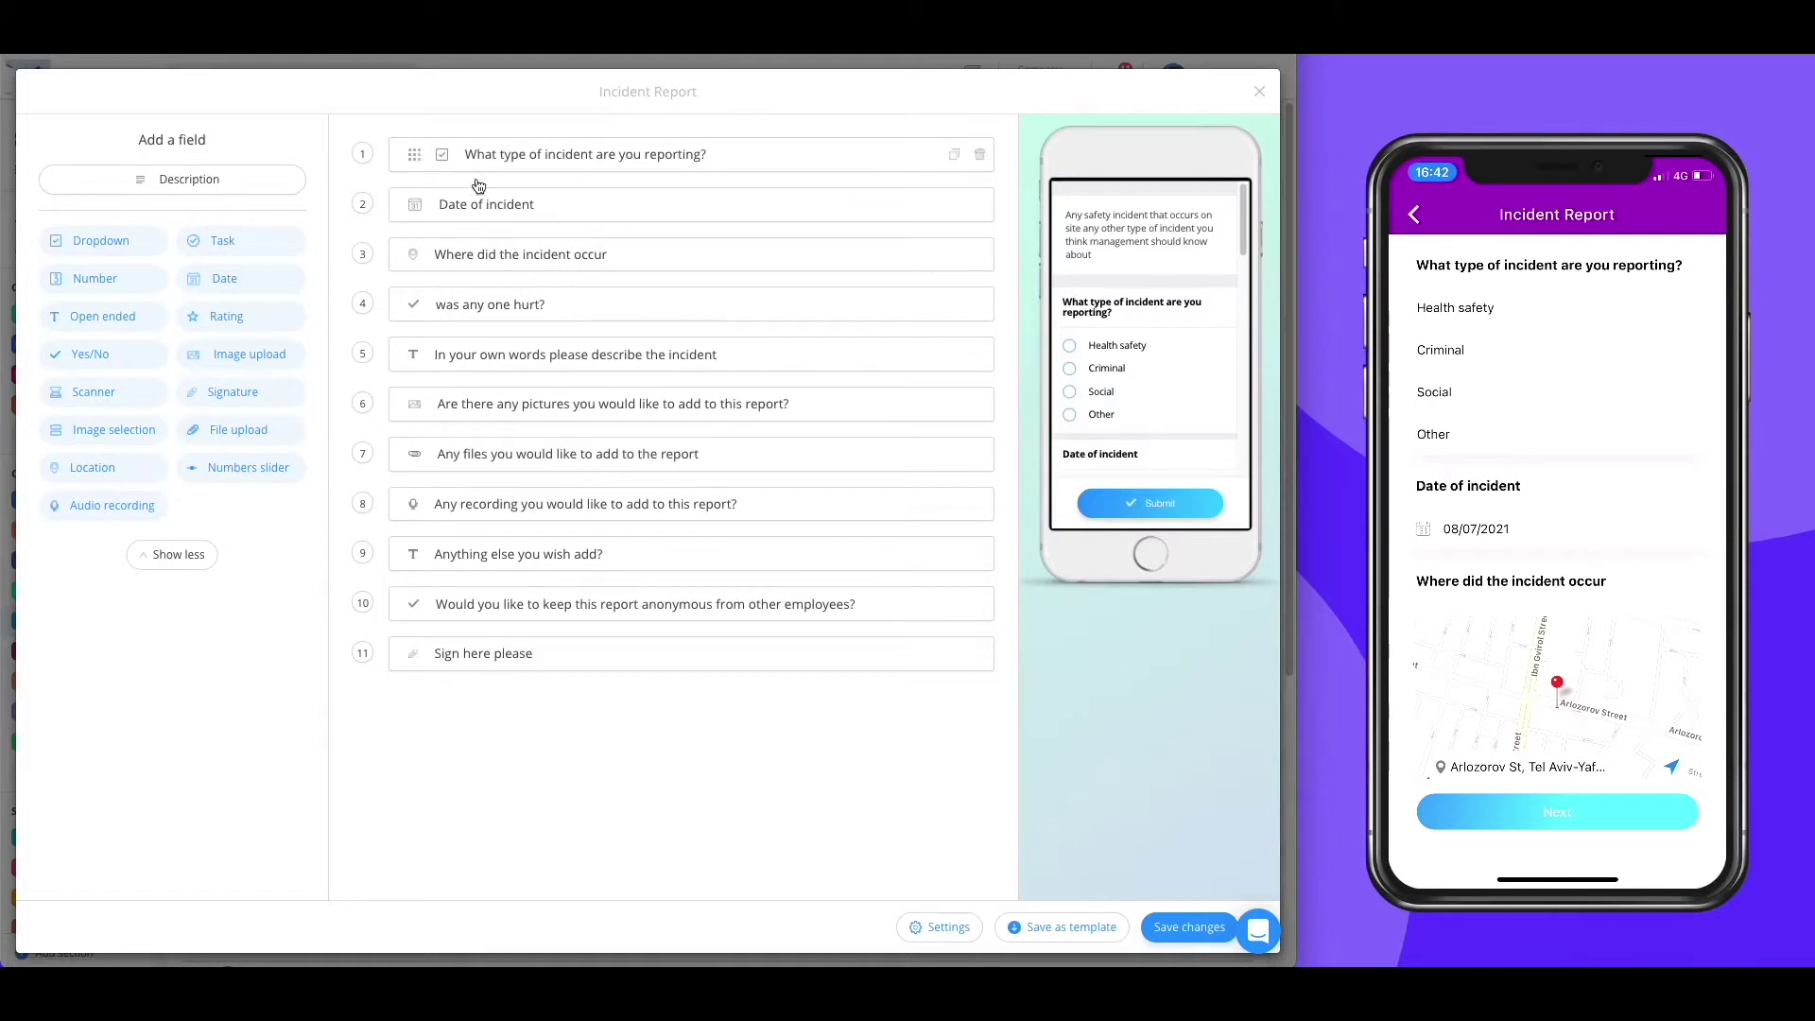
click(245, 246)
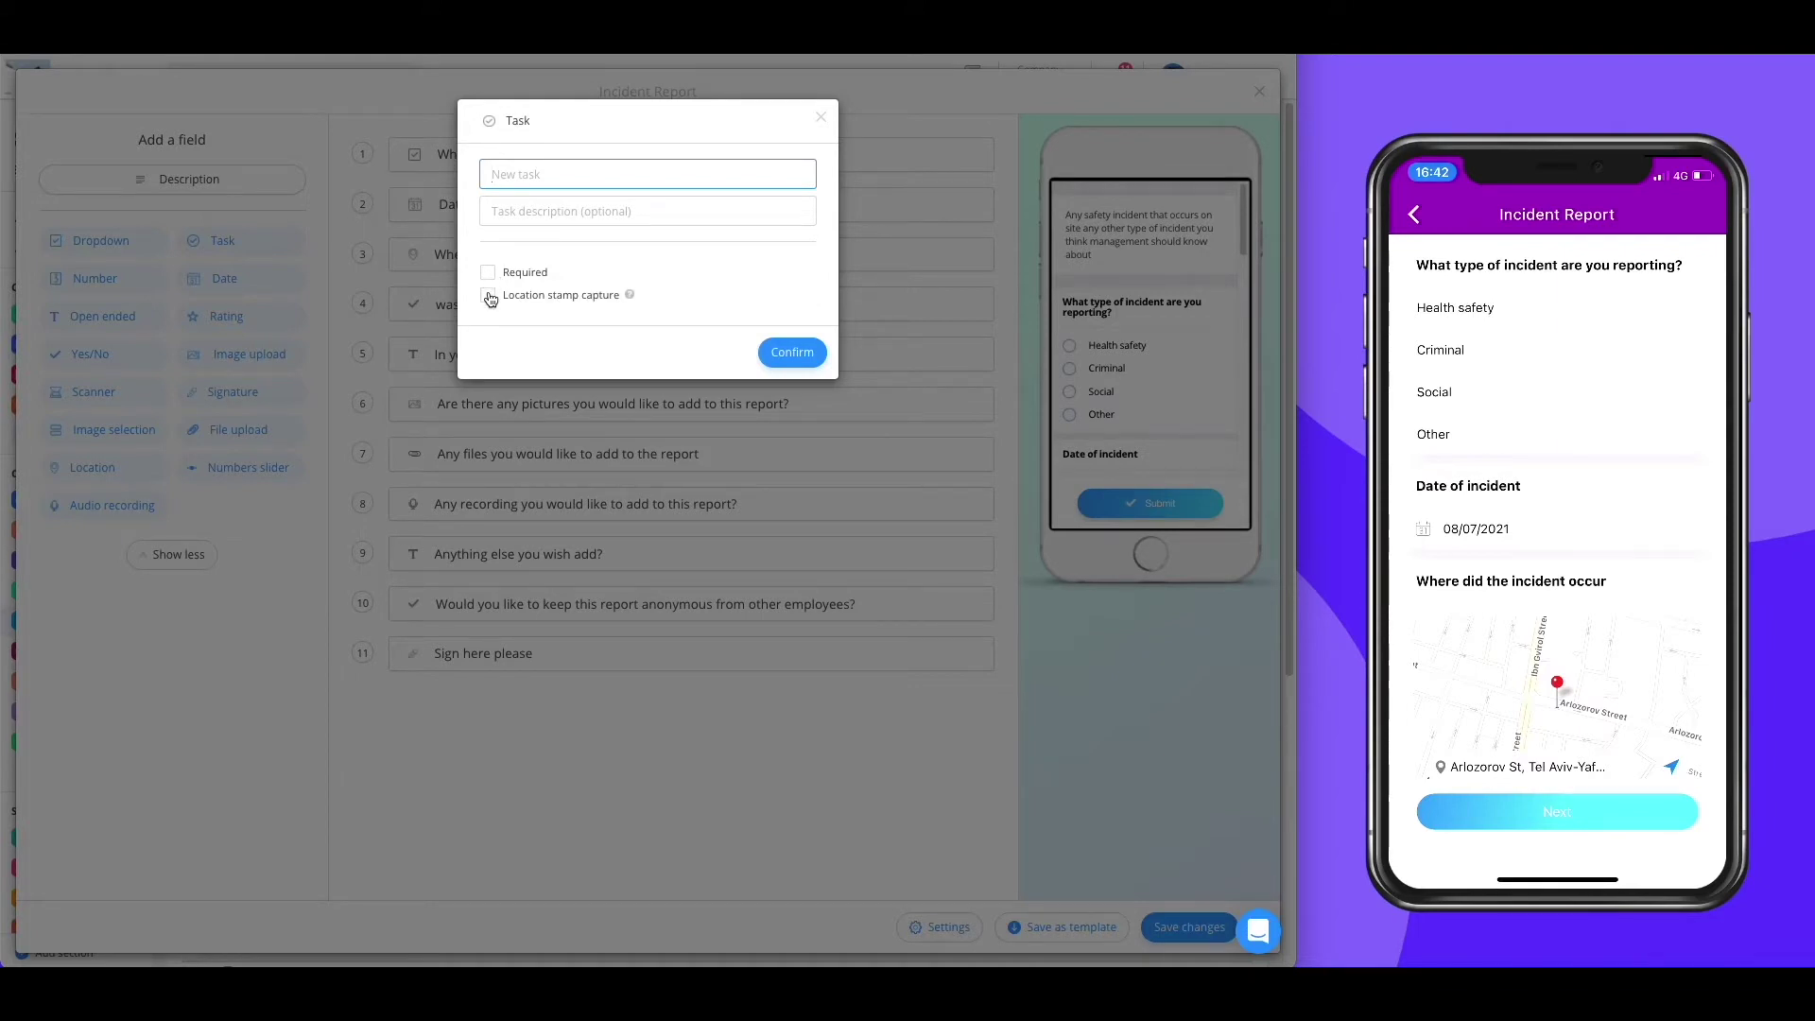
click(819, 122)
mouse_move(690, 155)
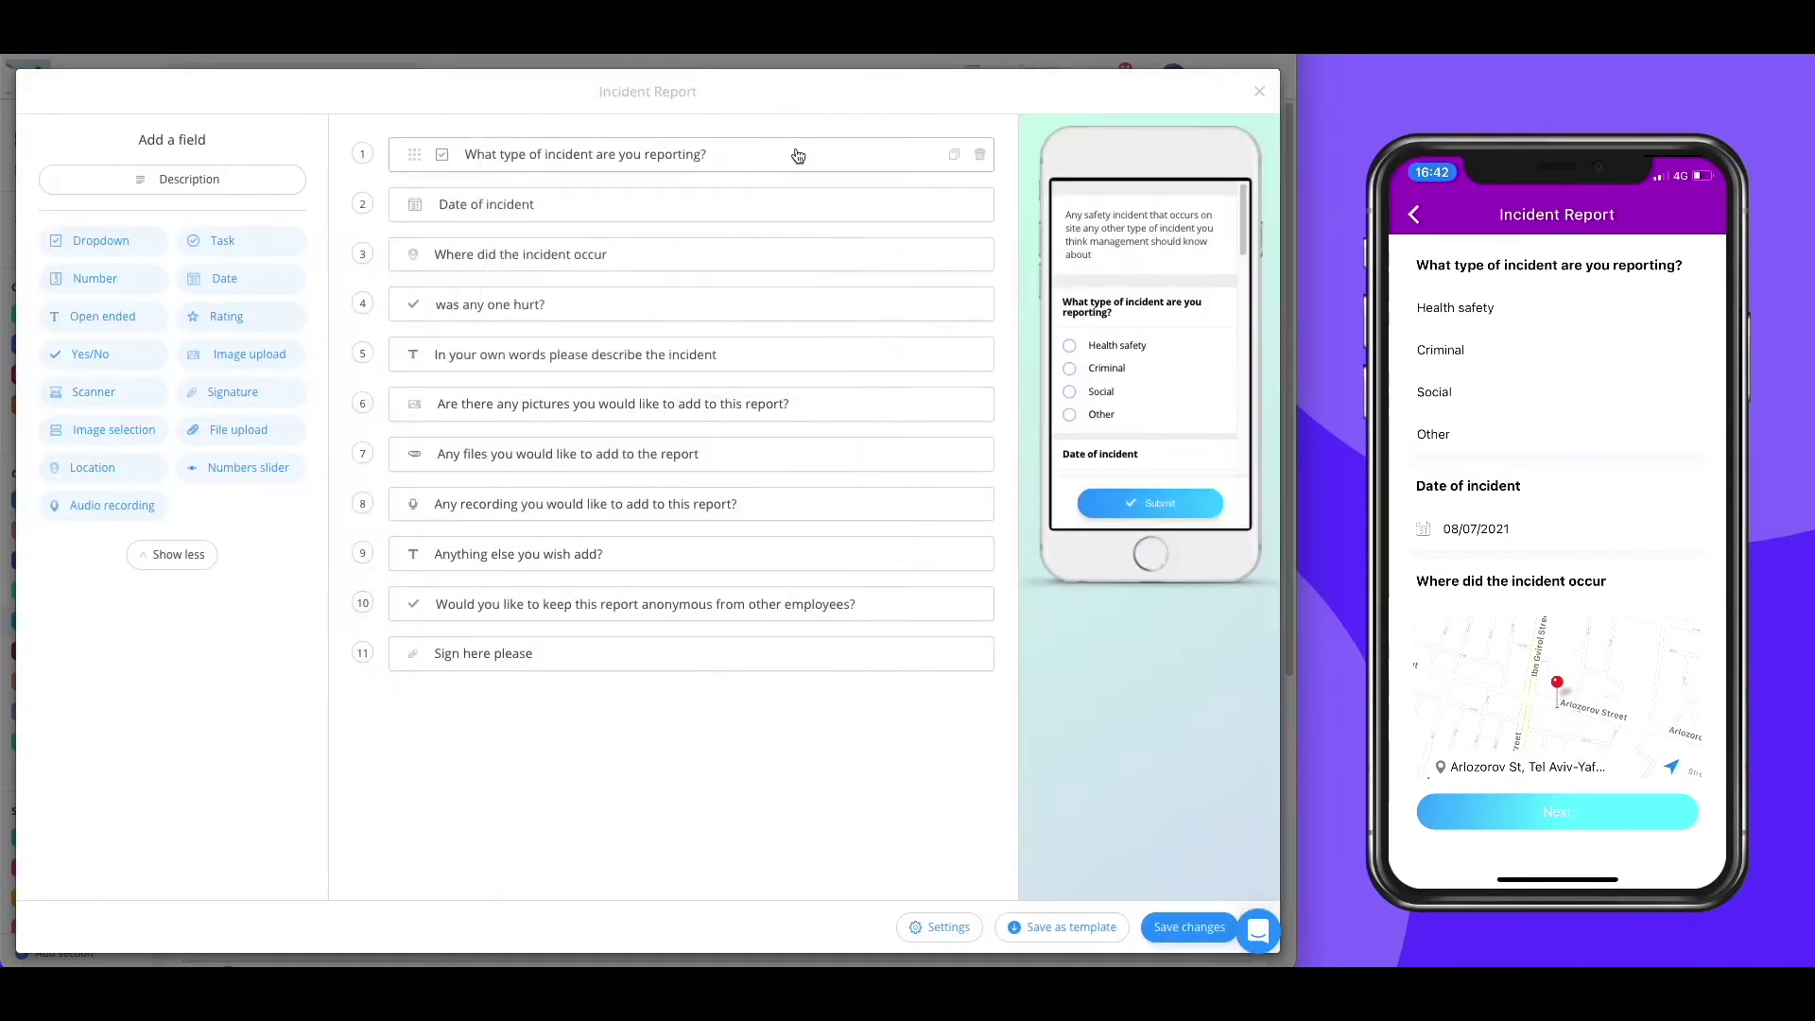
click(666, 257)
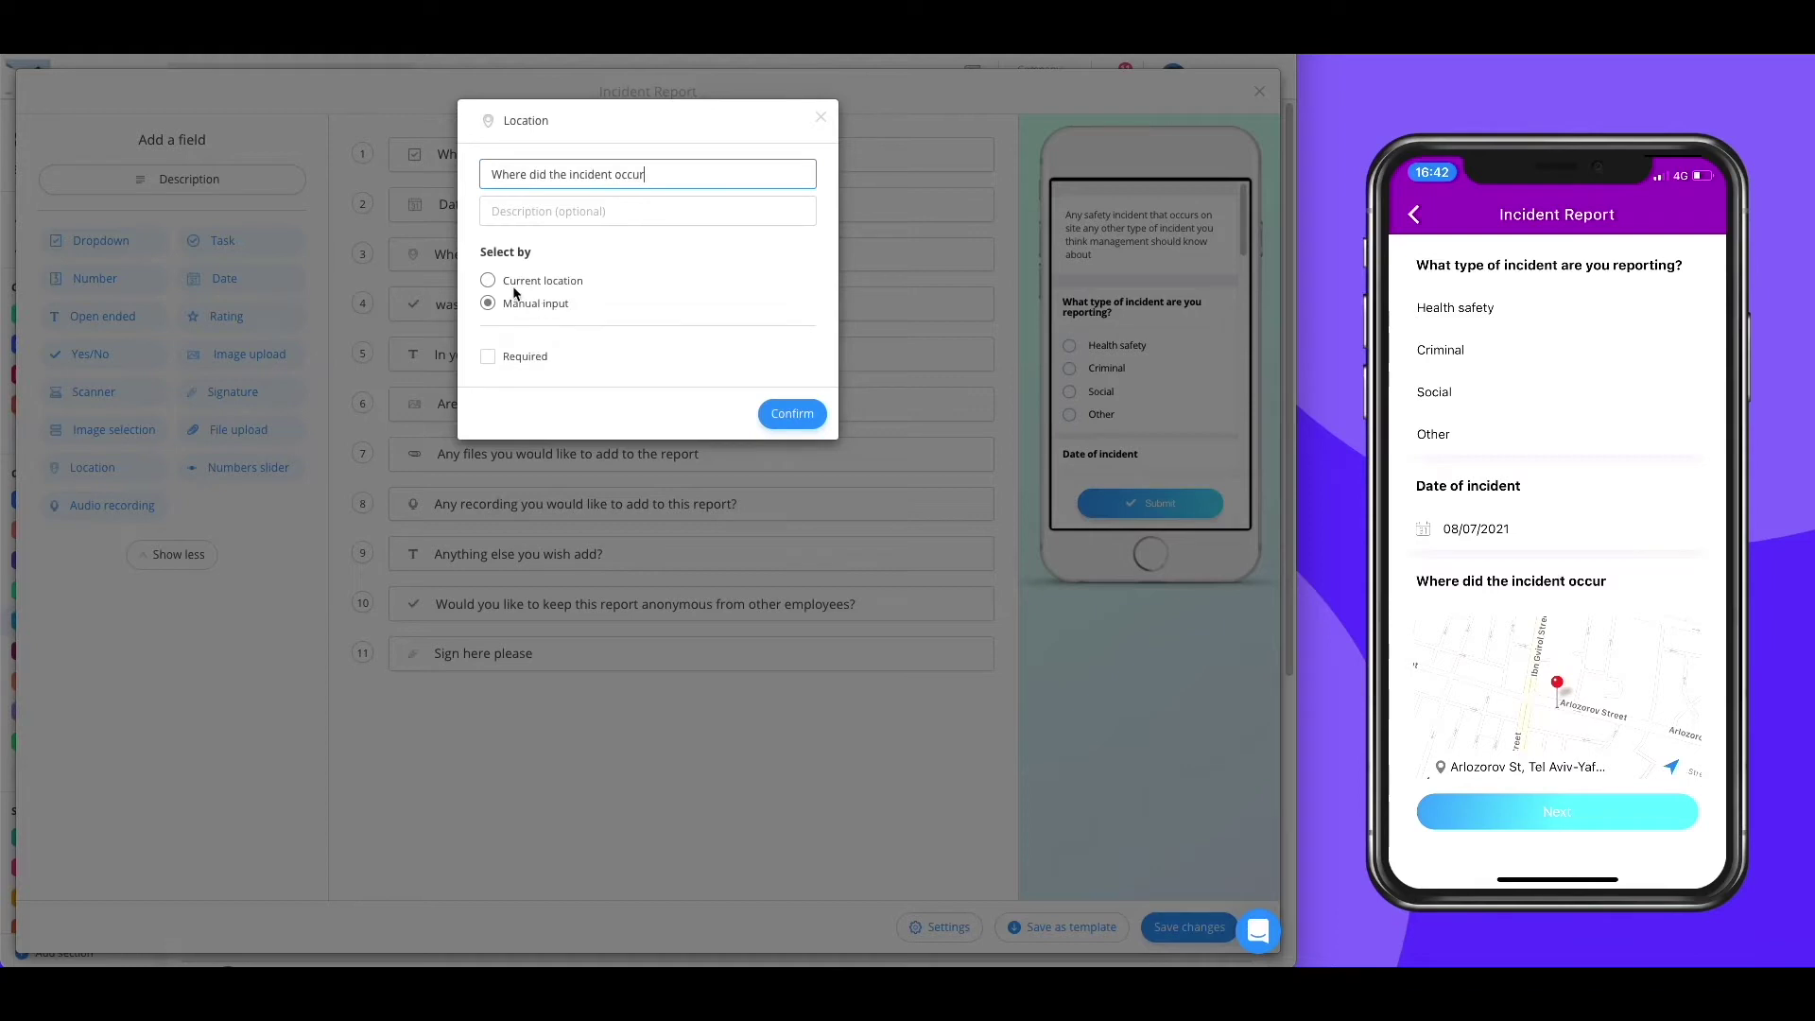
click(490, 281)
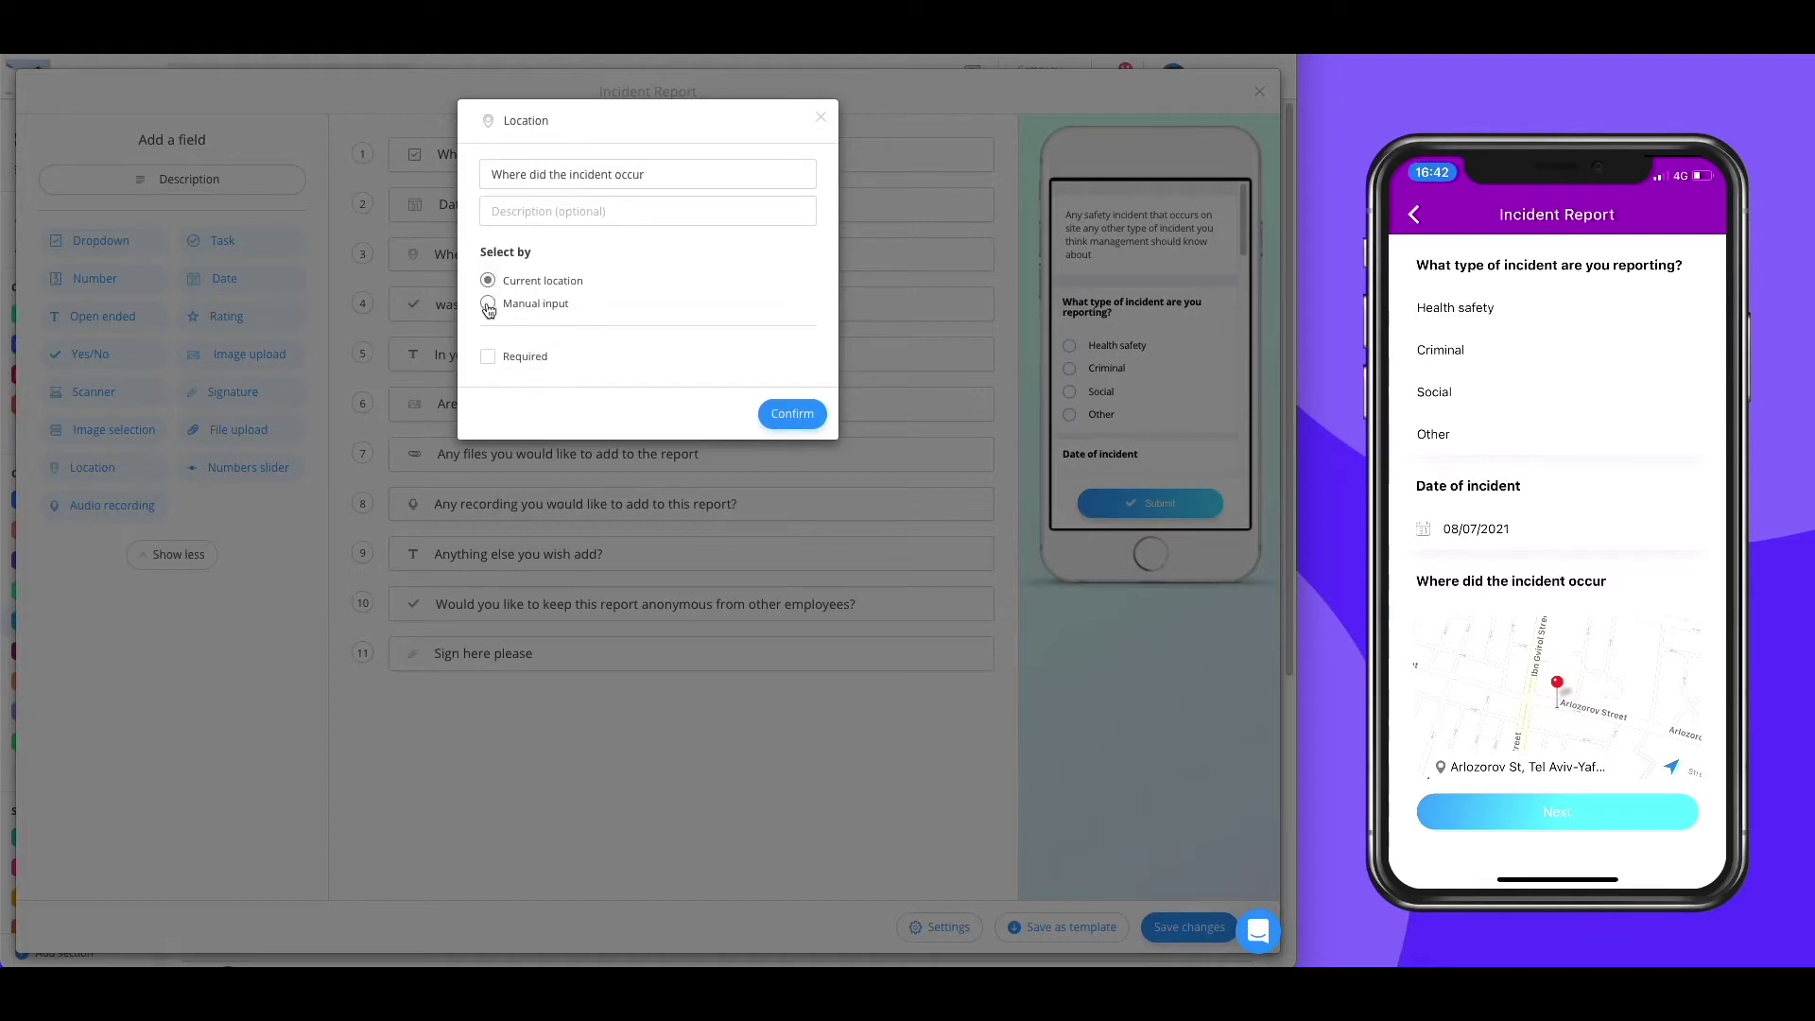
click(782, 411)
mouse_move(638, 405)
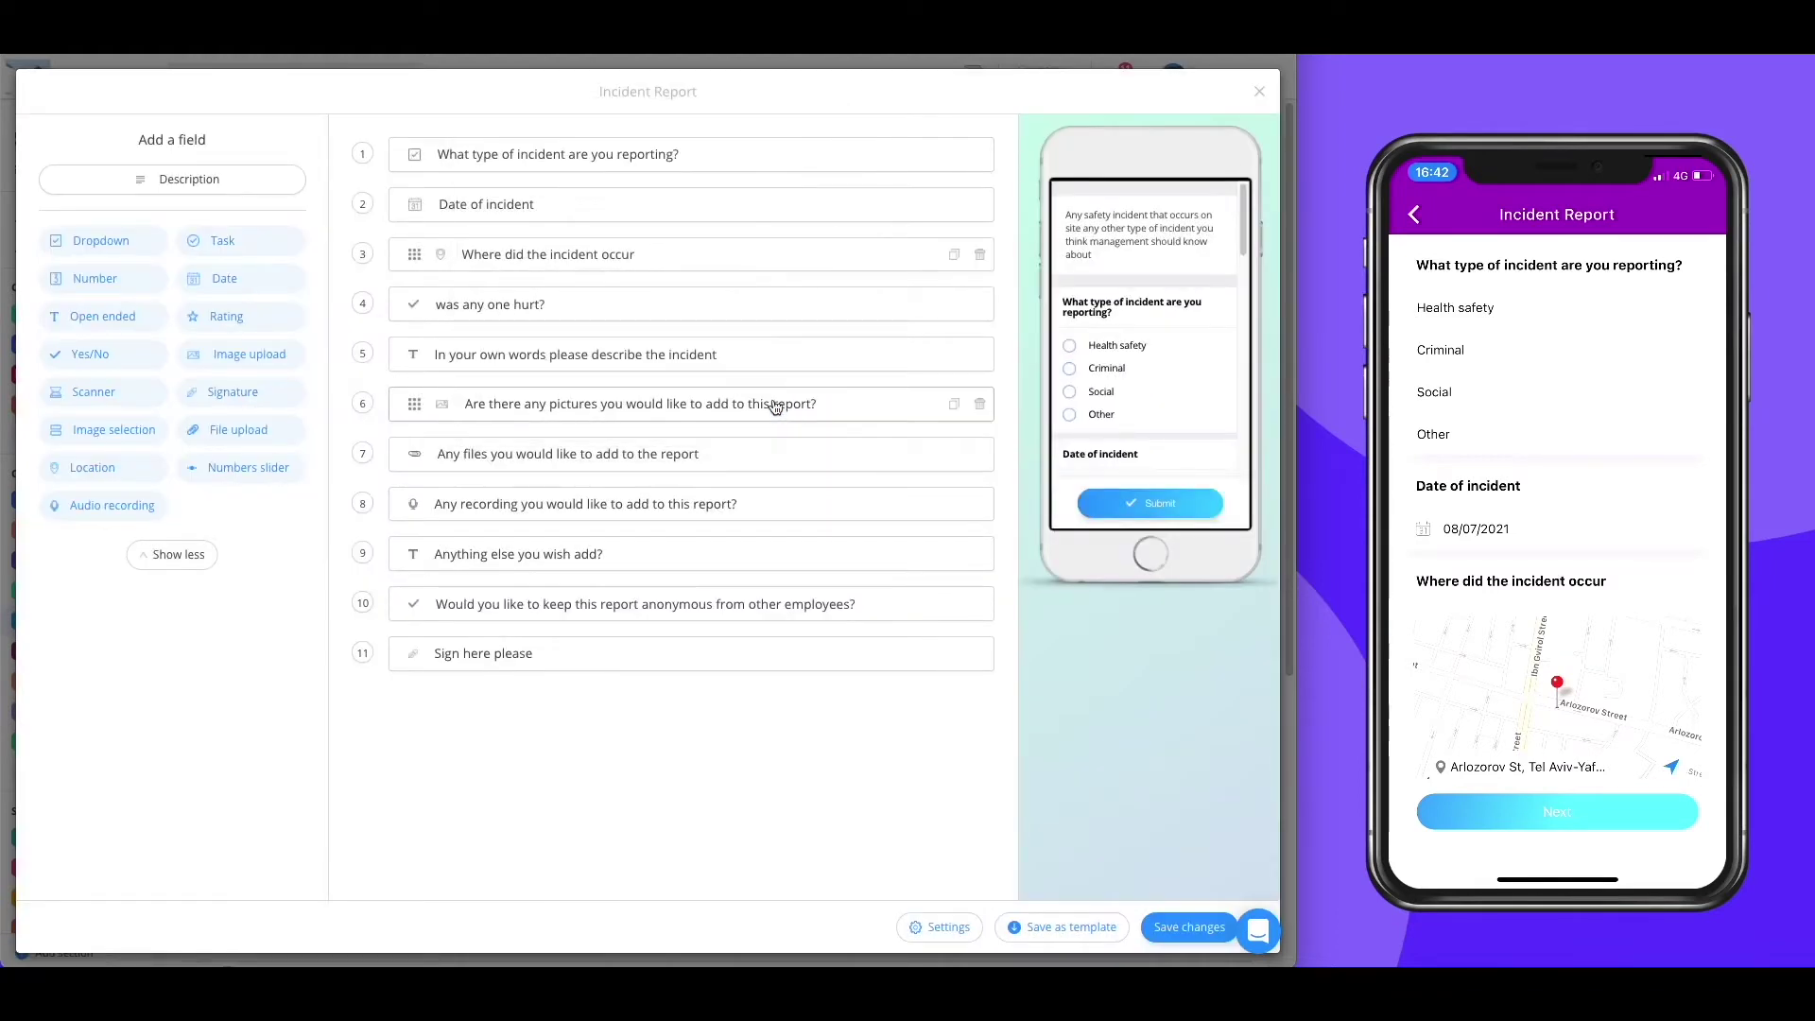
Let the pictures question accept photos from both camera and gallery.
click(459, 411)
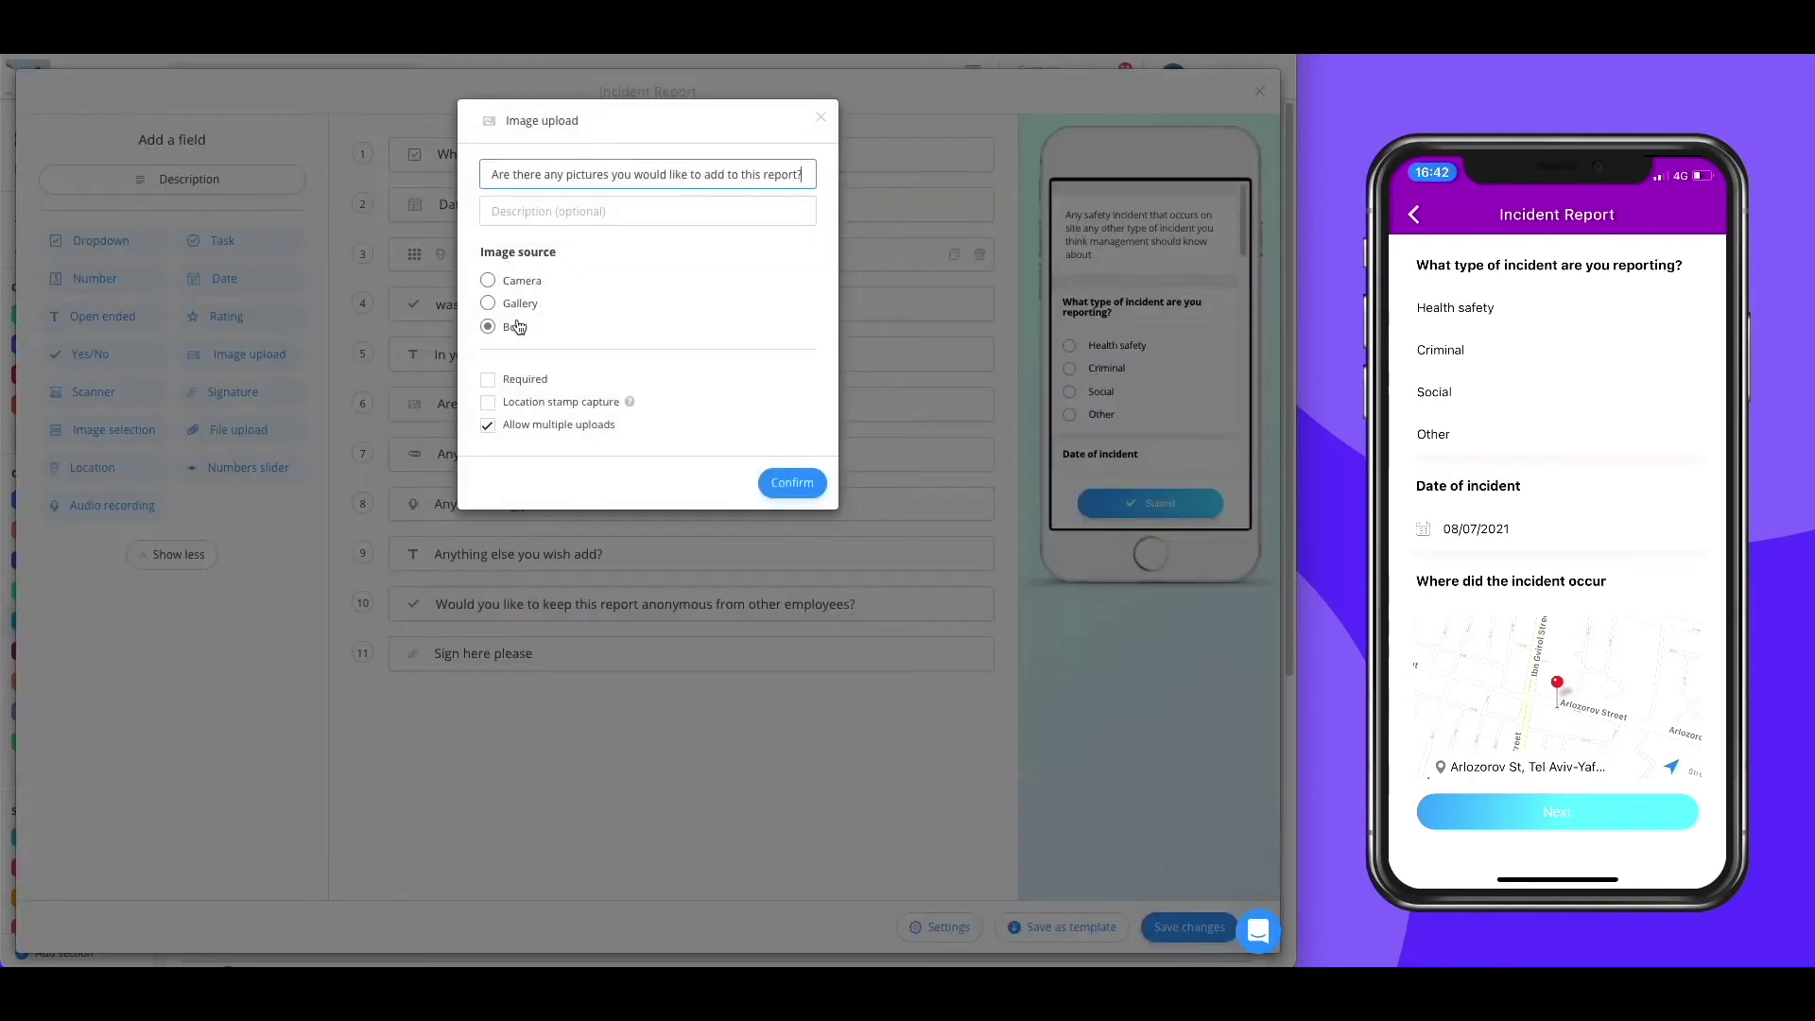
click(488, 280)
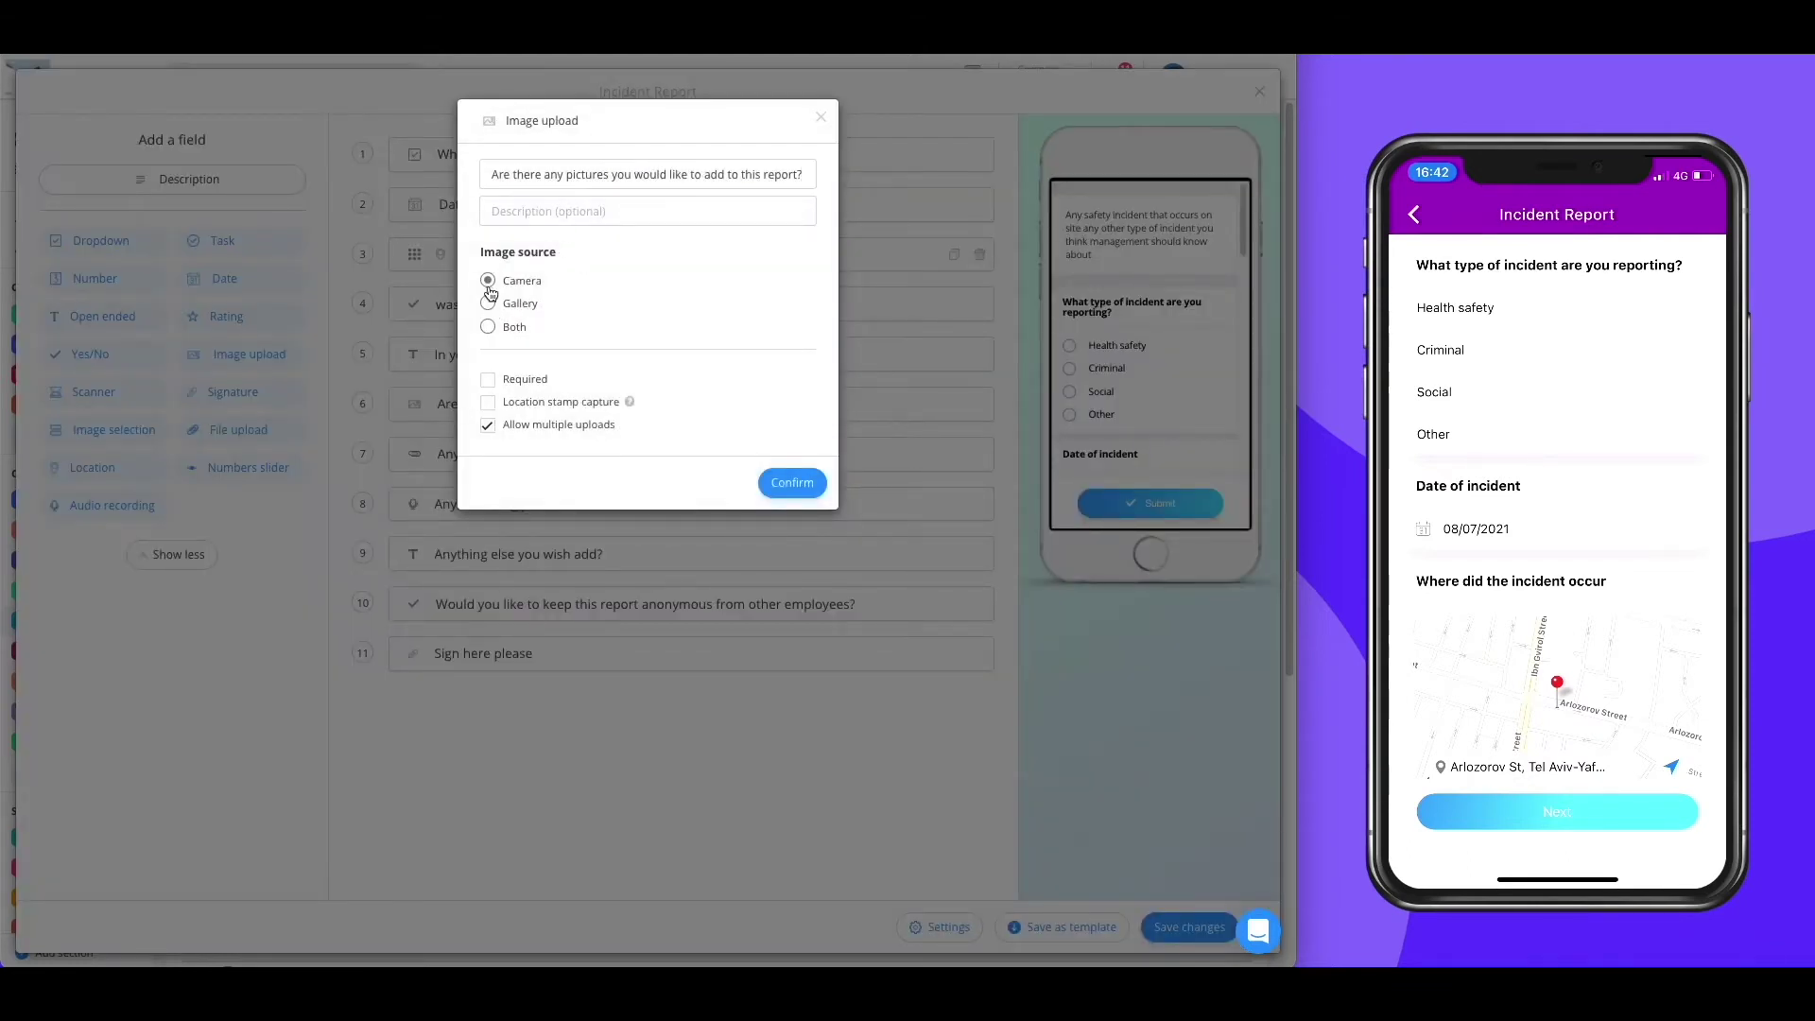
click(489, 327)
click(779, 484)
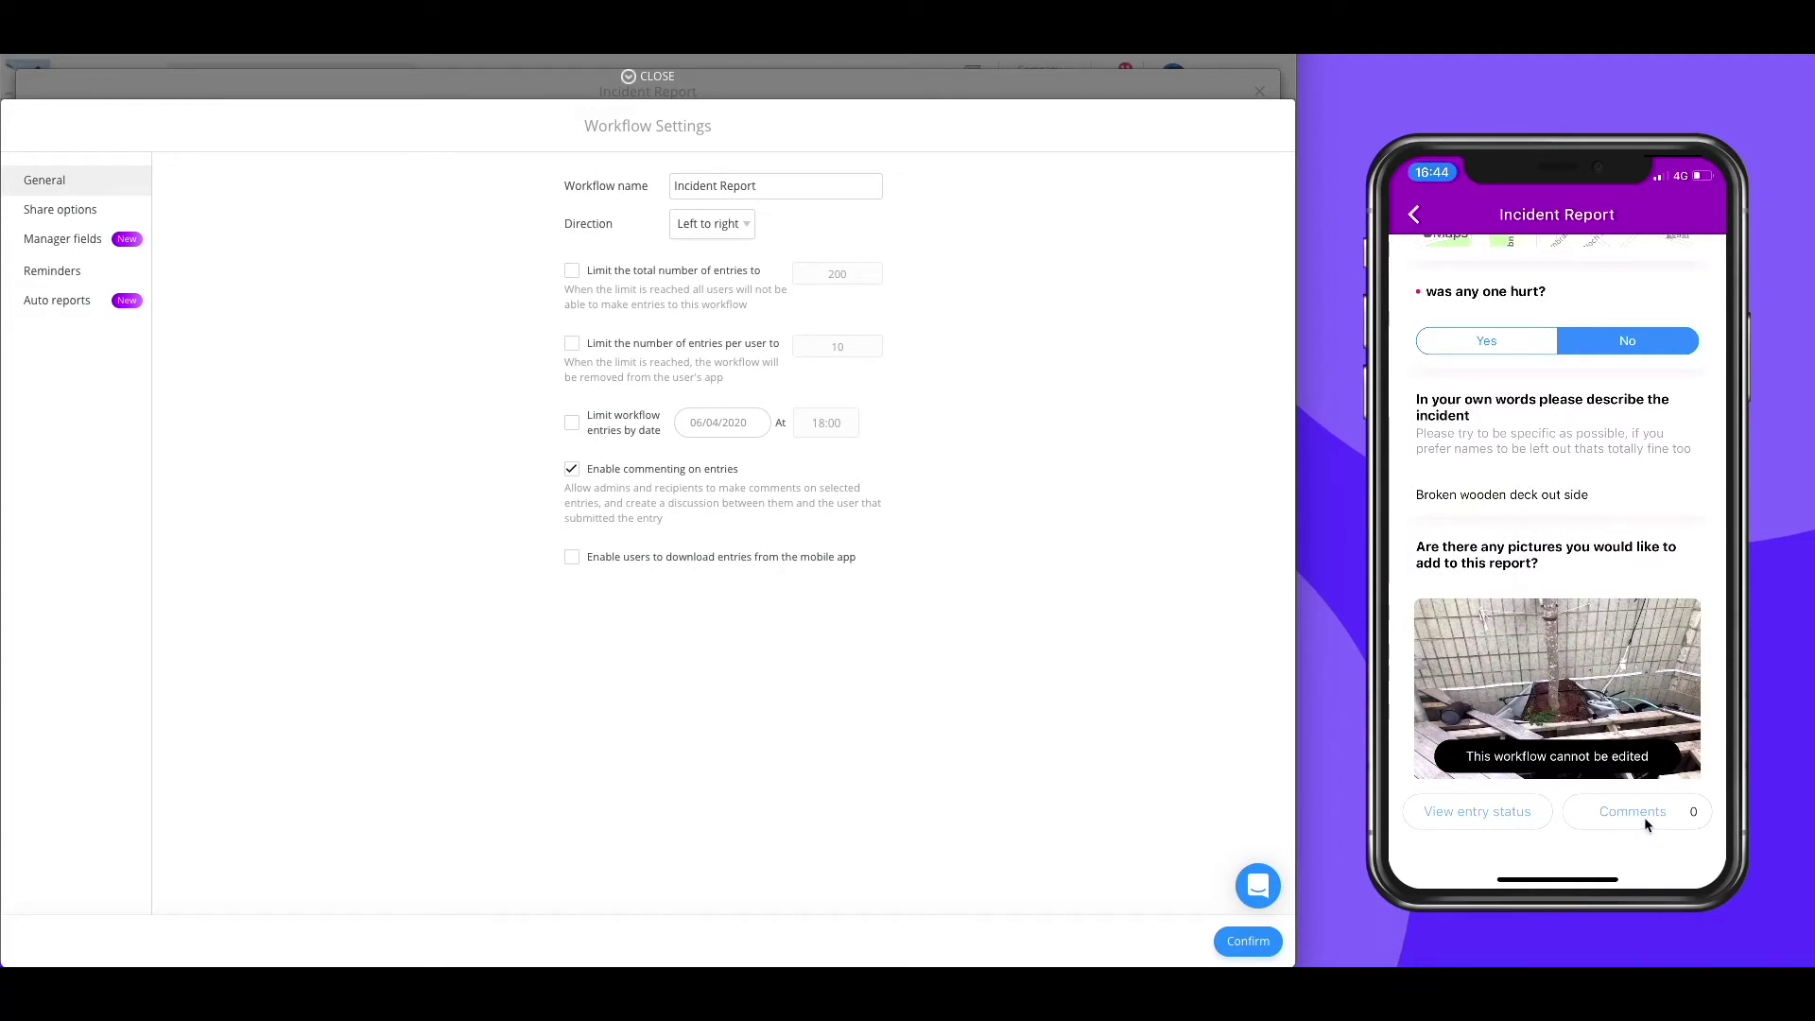
Open the submitted entry's comments on the phone and view the workflow's sharing settings.
click(1645, 821)
click(77, 210)
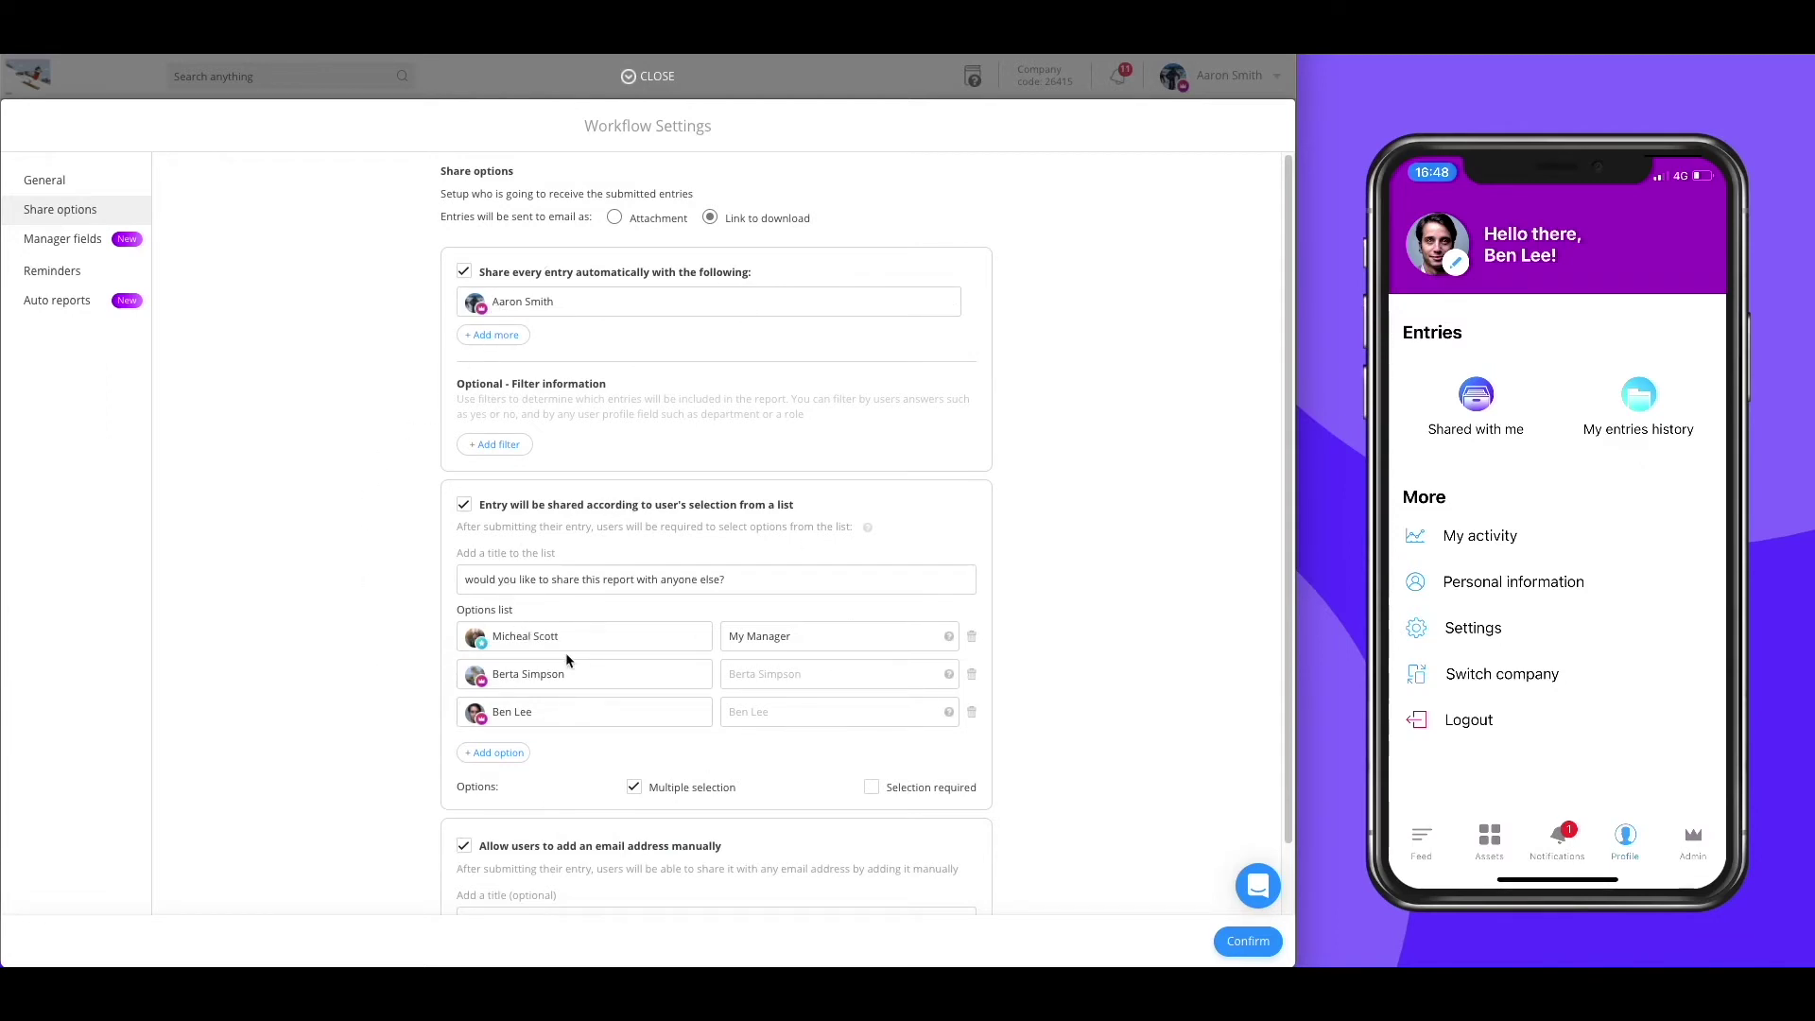
scroll(566, 650, down, 1)
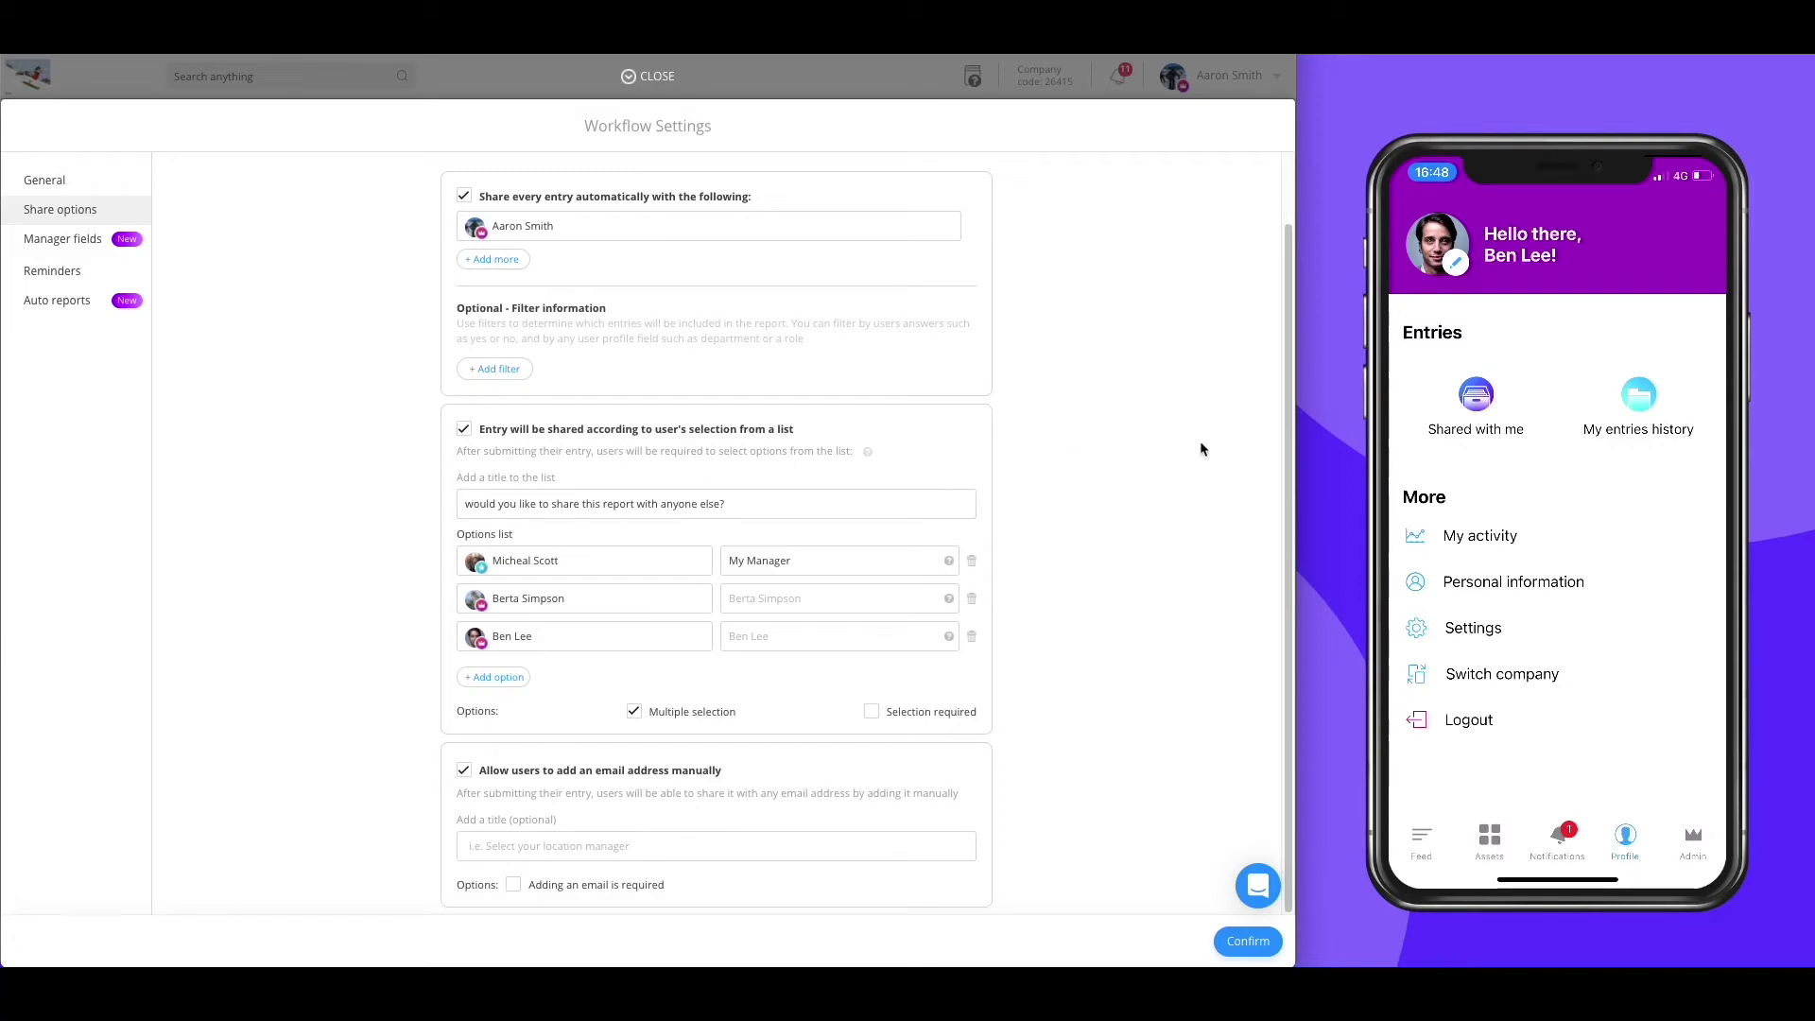
On the phone, open the Incident Report entry listed under Shared with me.
click(1433, 413)
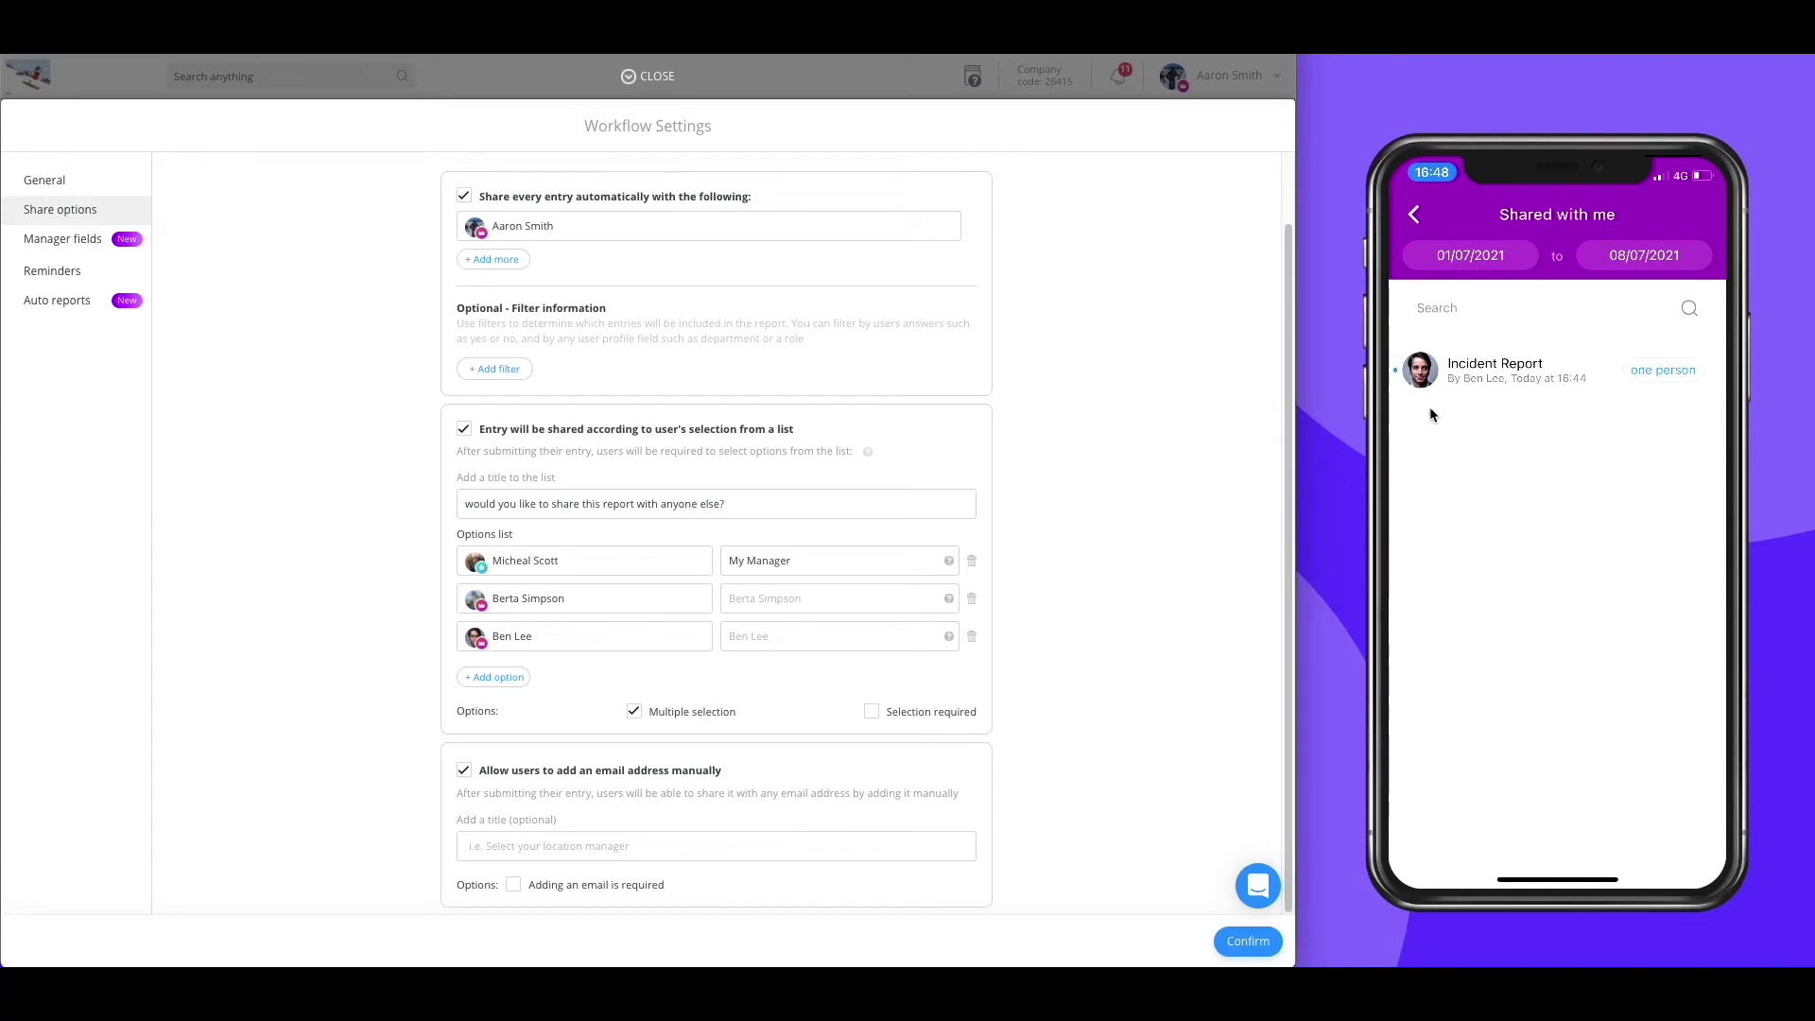
click(1579, 373)
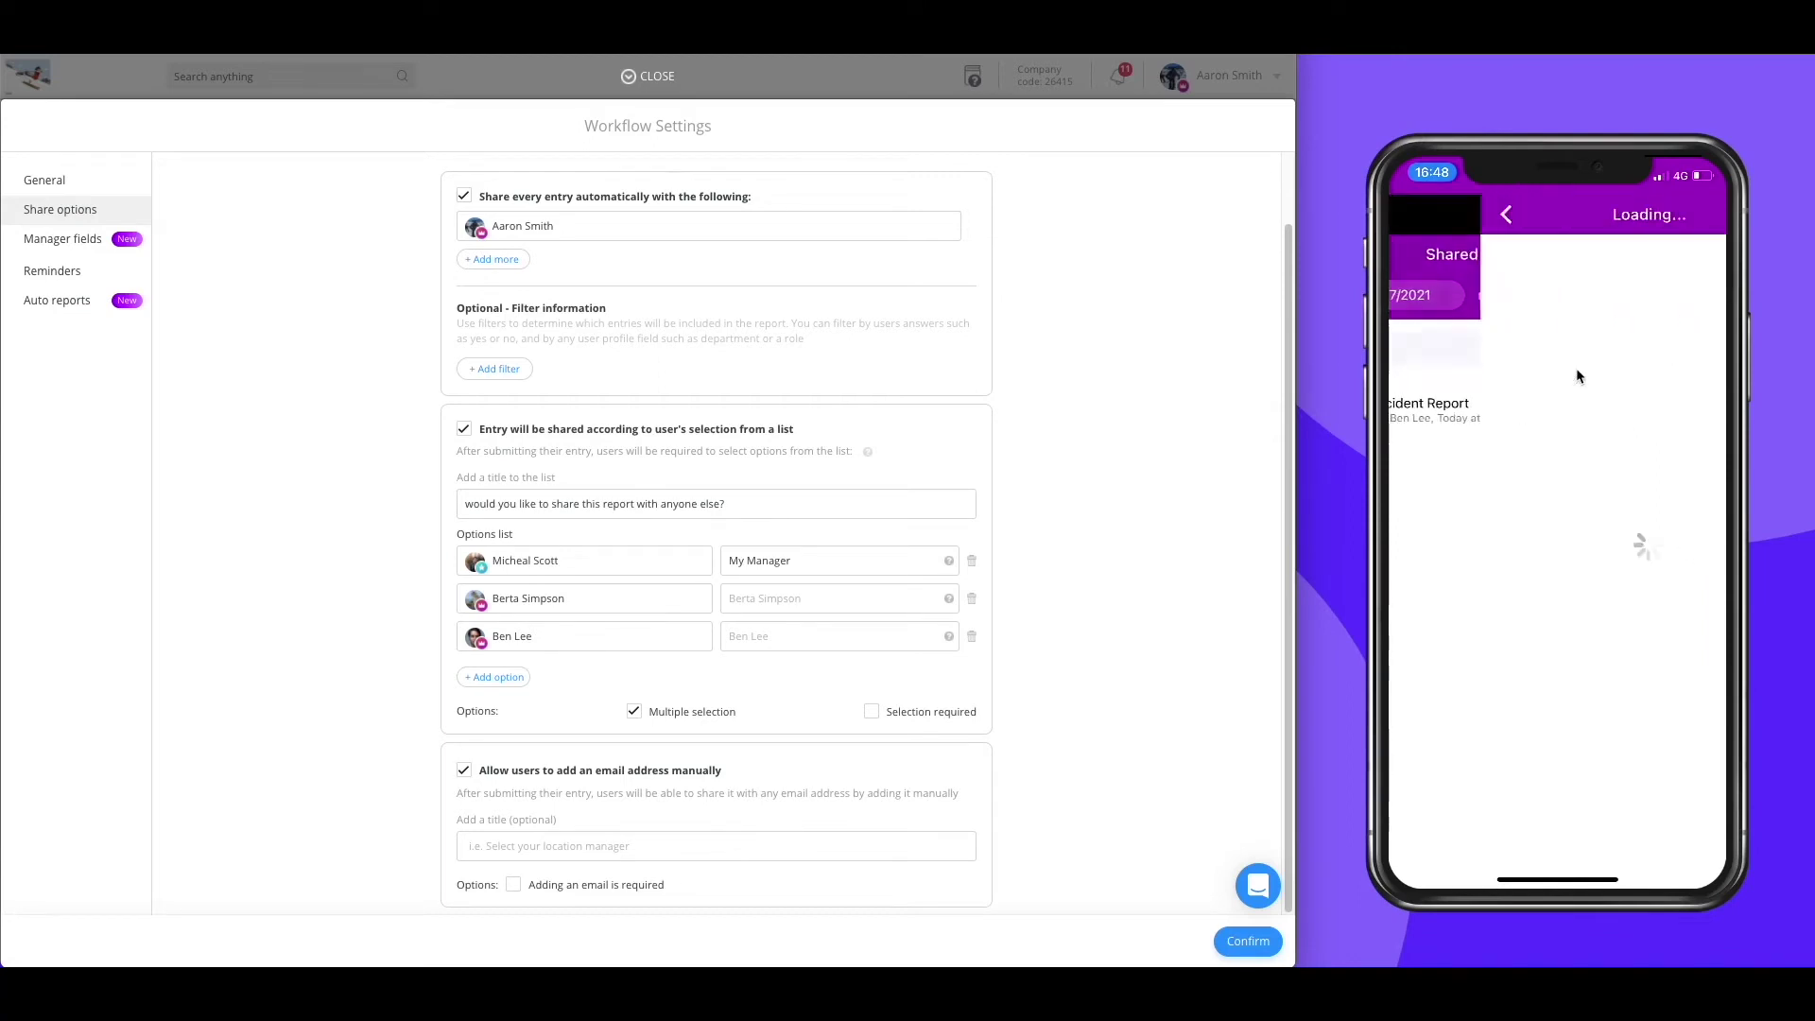
scroll(1573, 377, down, 3)
scroll(1574, 371, down, 1)
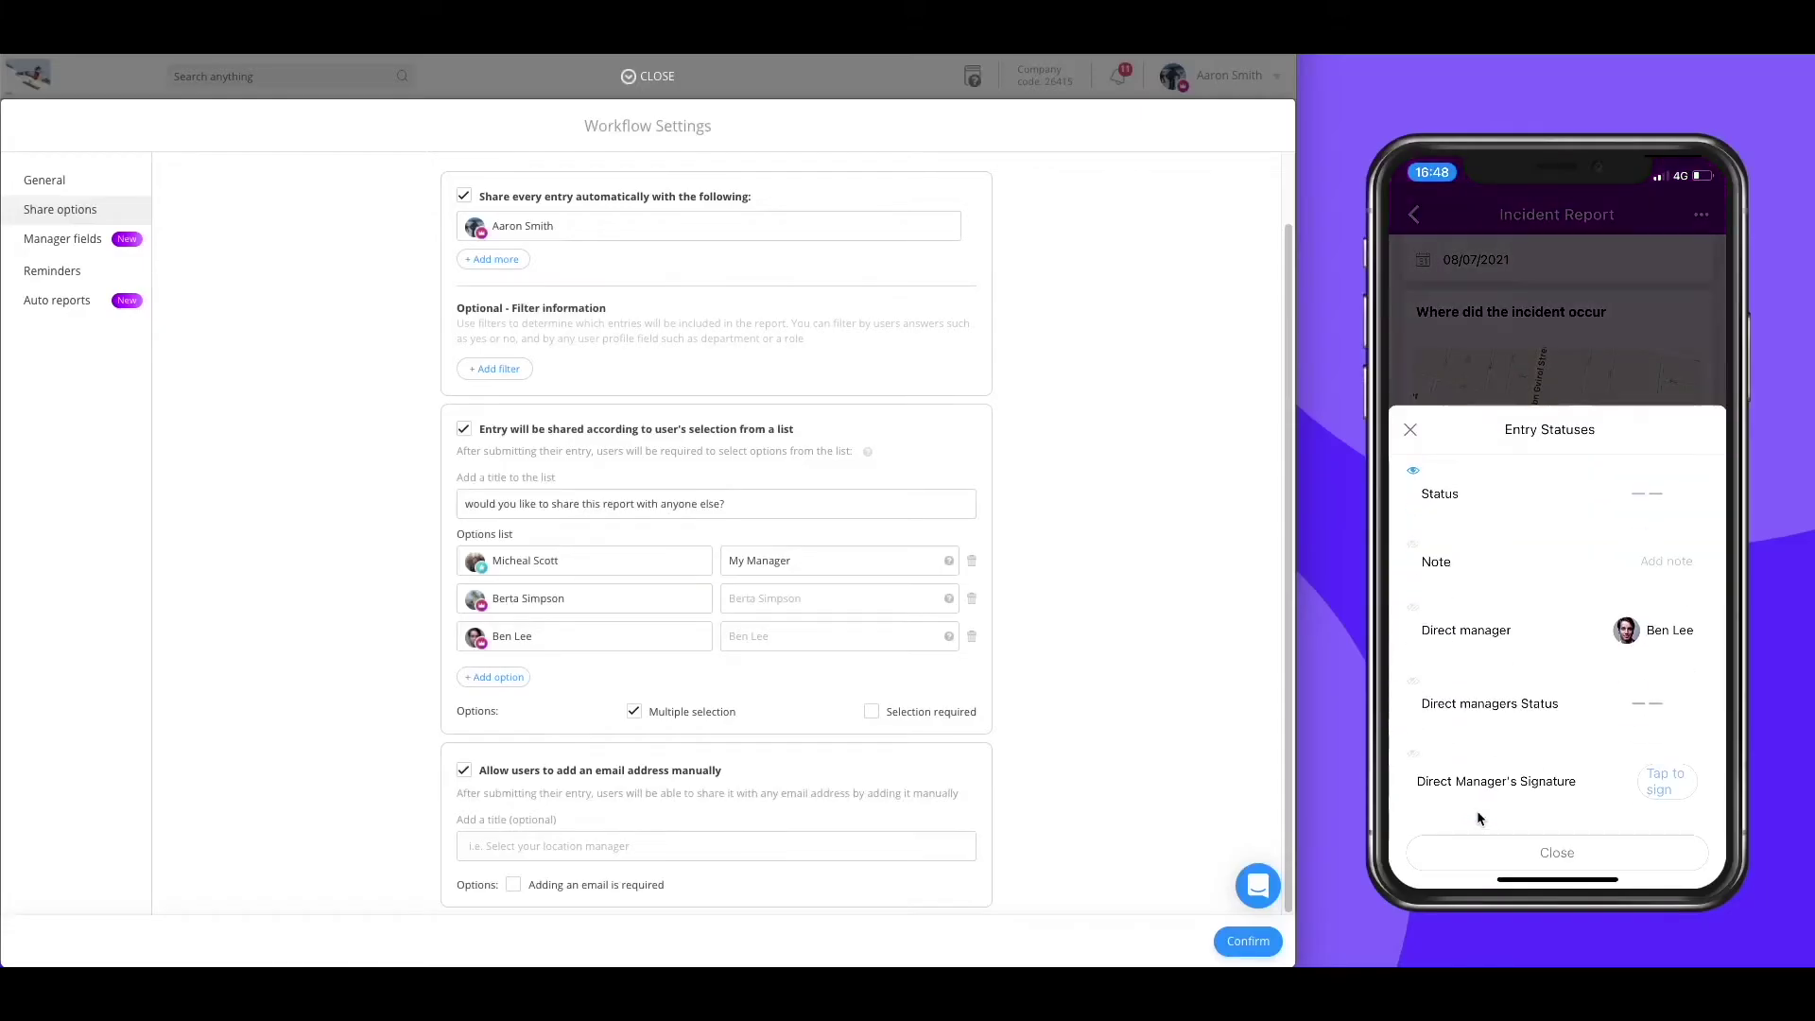
Expand the Status manager field to its four statuses and view those choices on the phone.
click(86, 244)
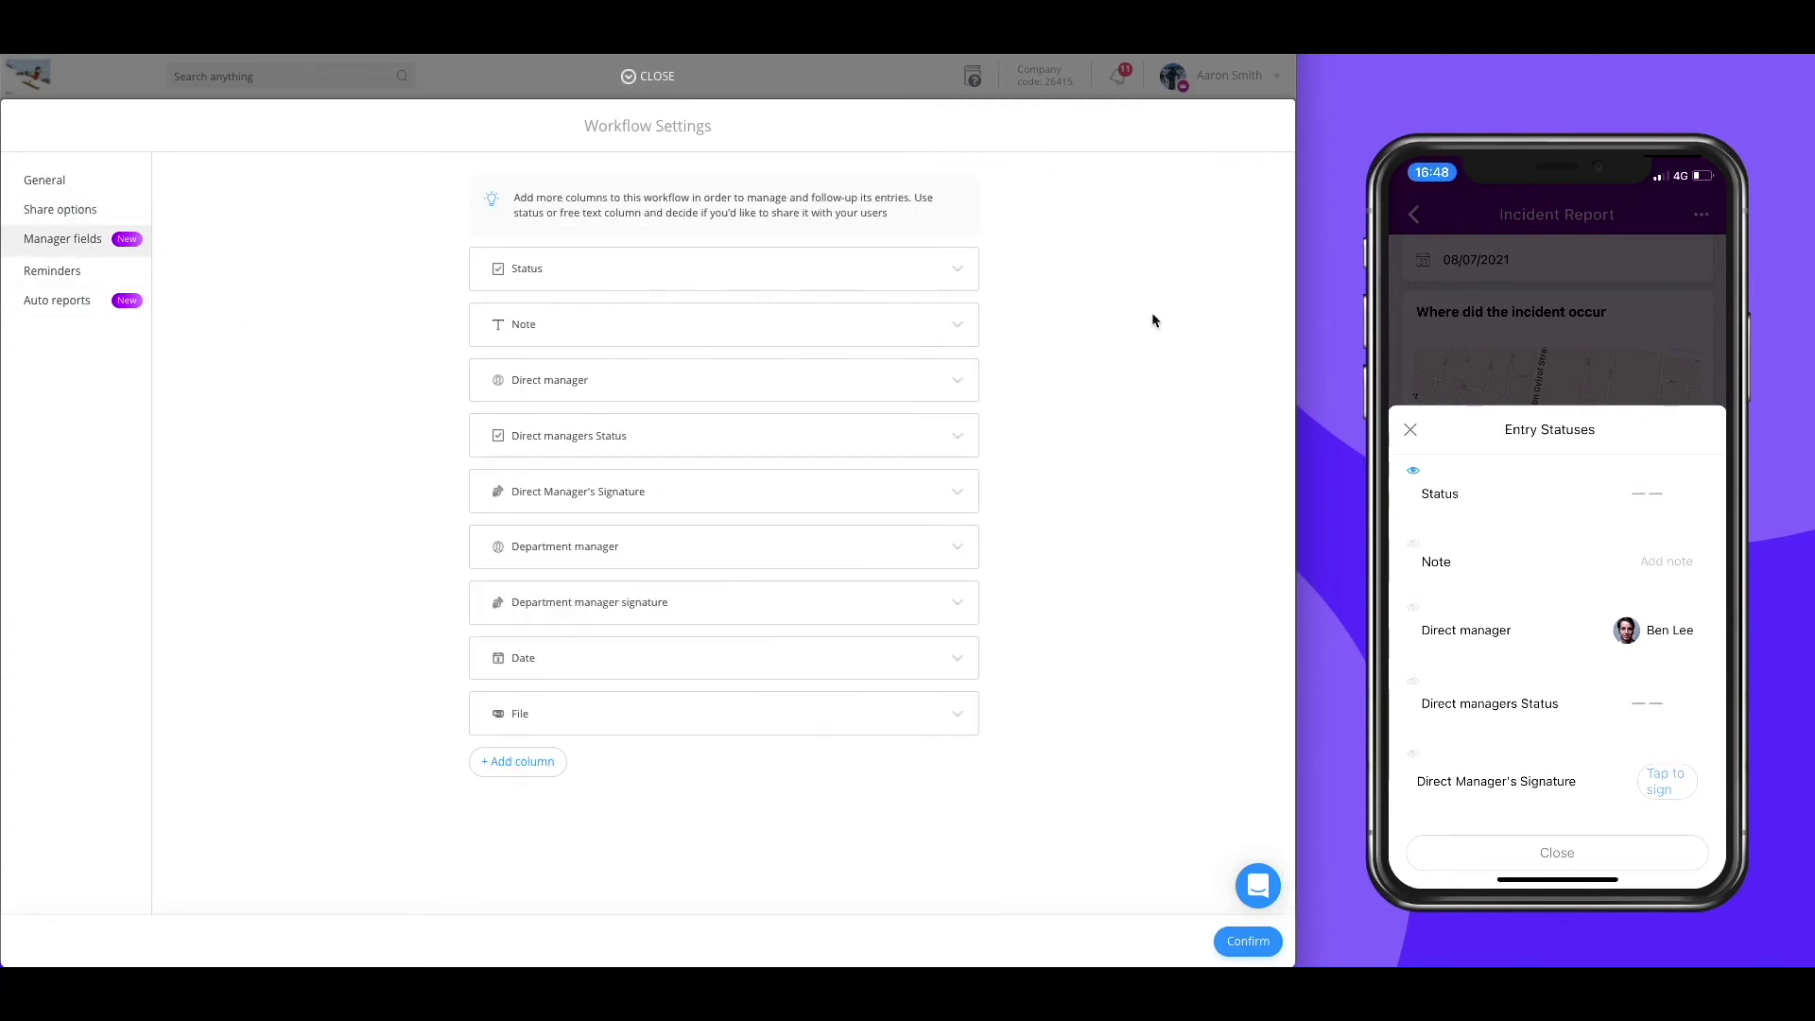
click(836, 269)
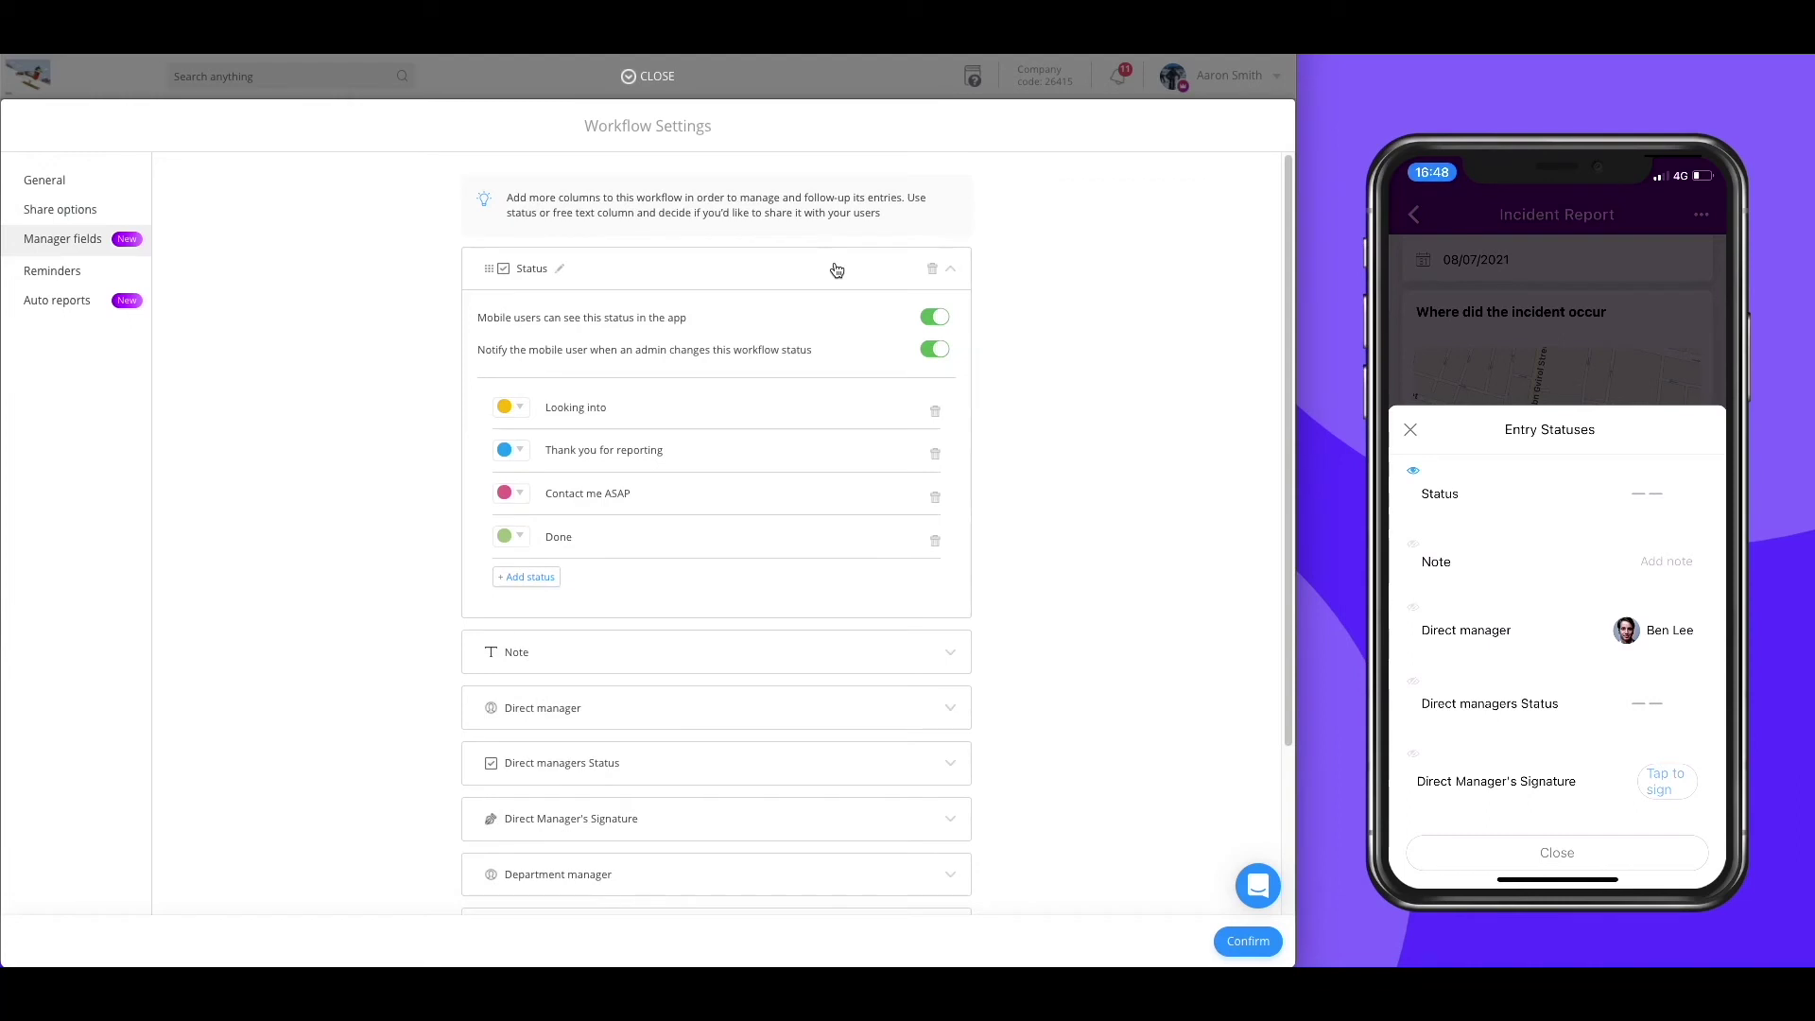
click(1629, 493)
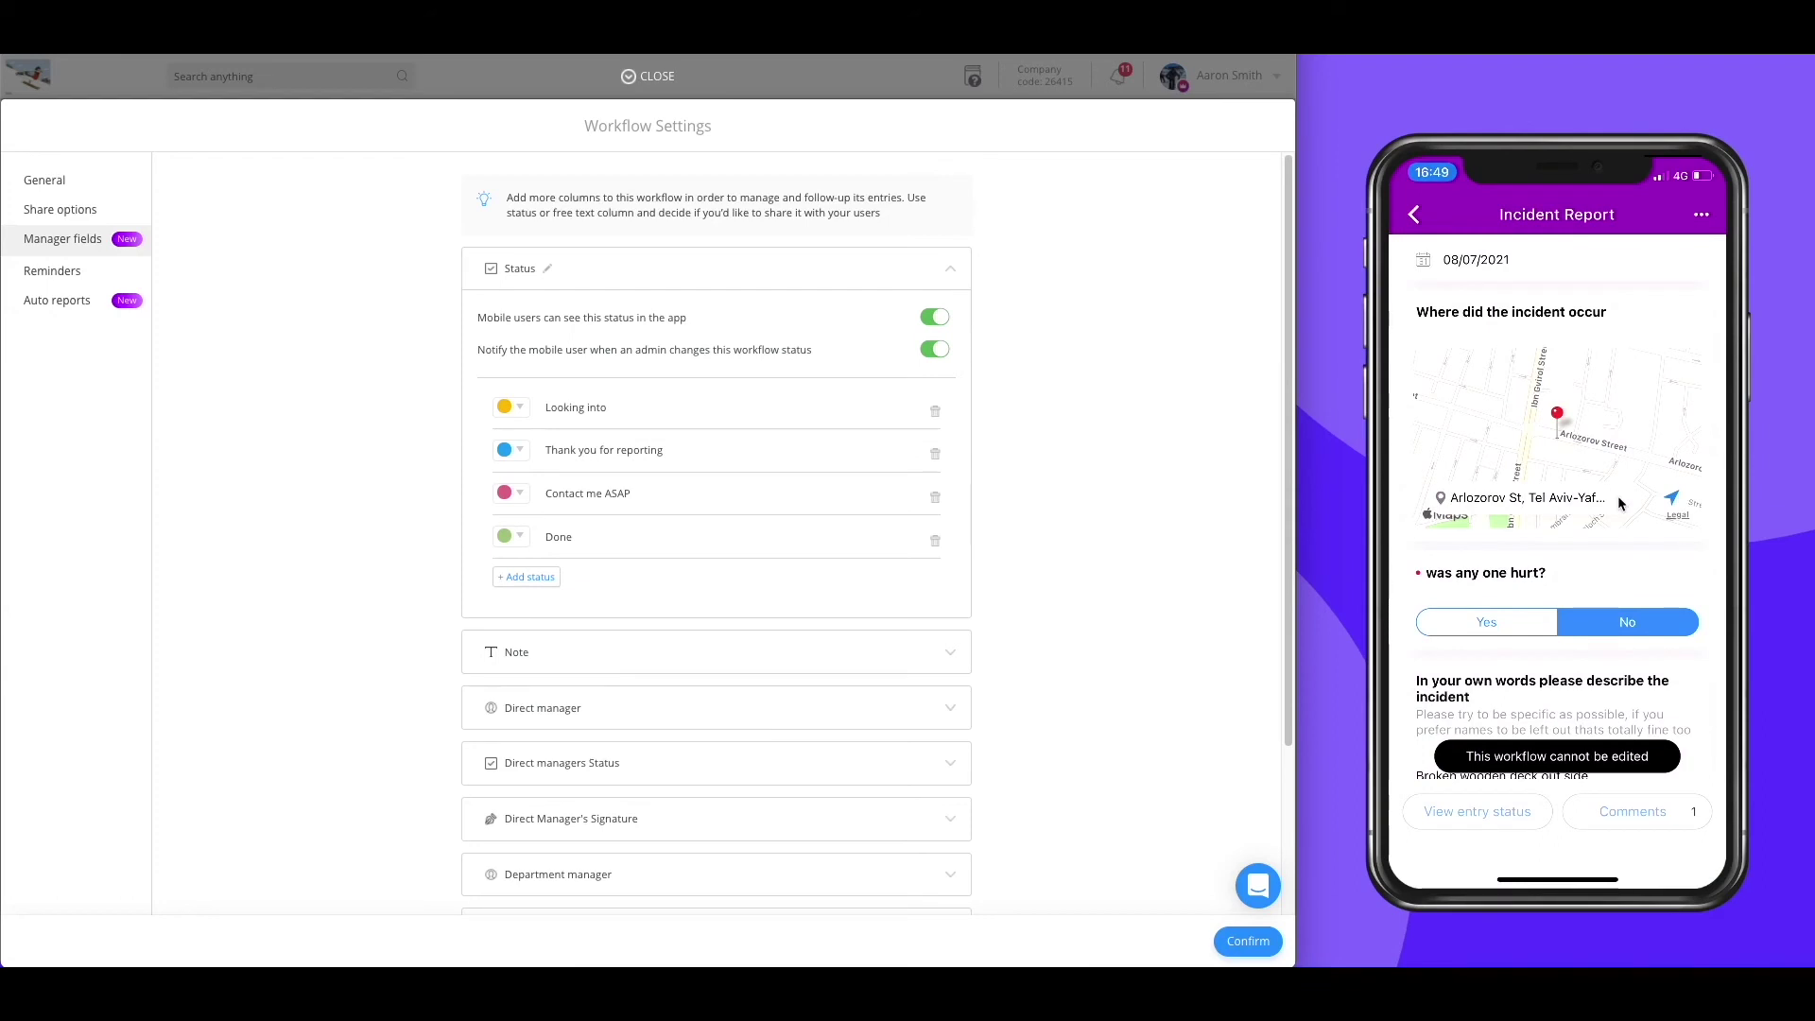
click(72, 305)
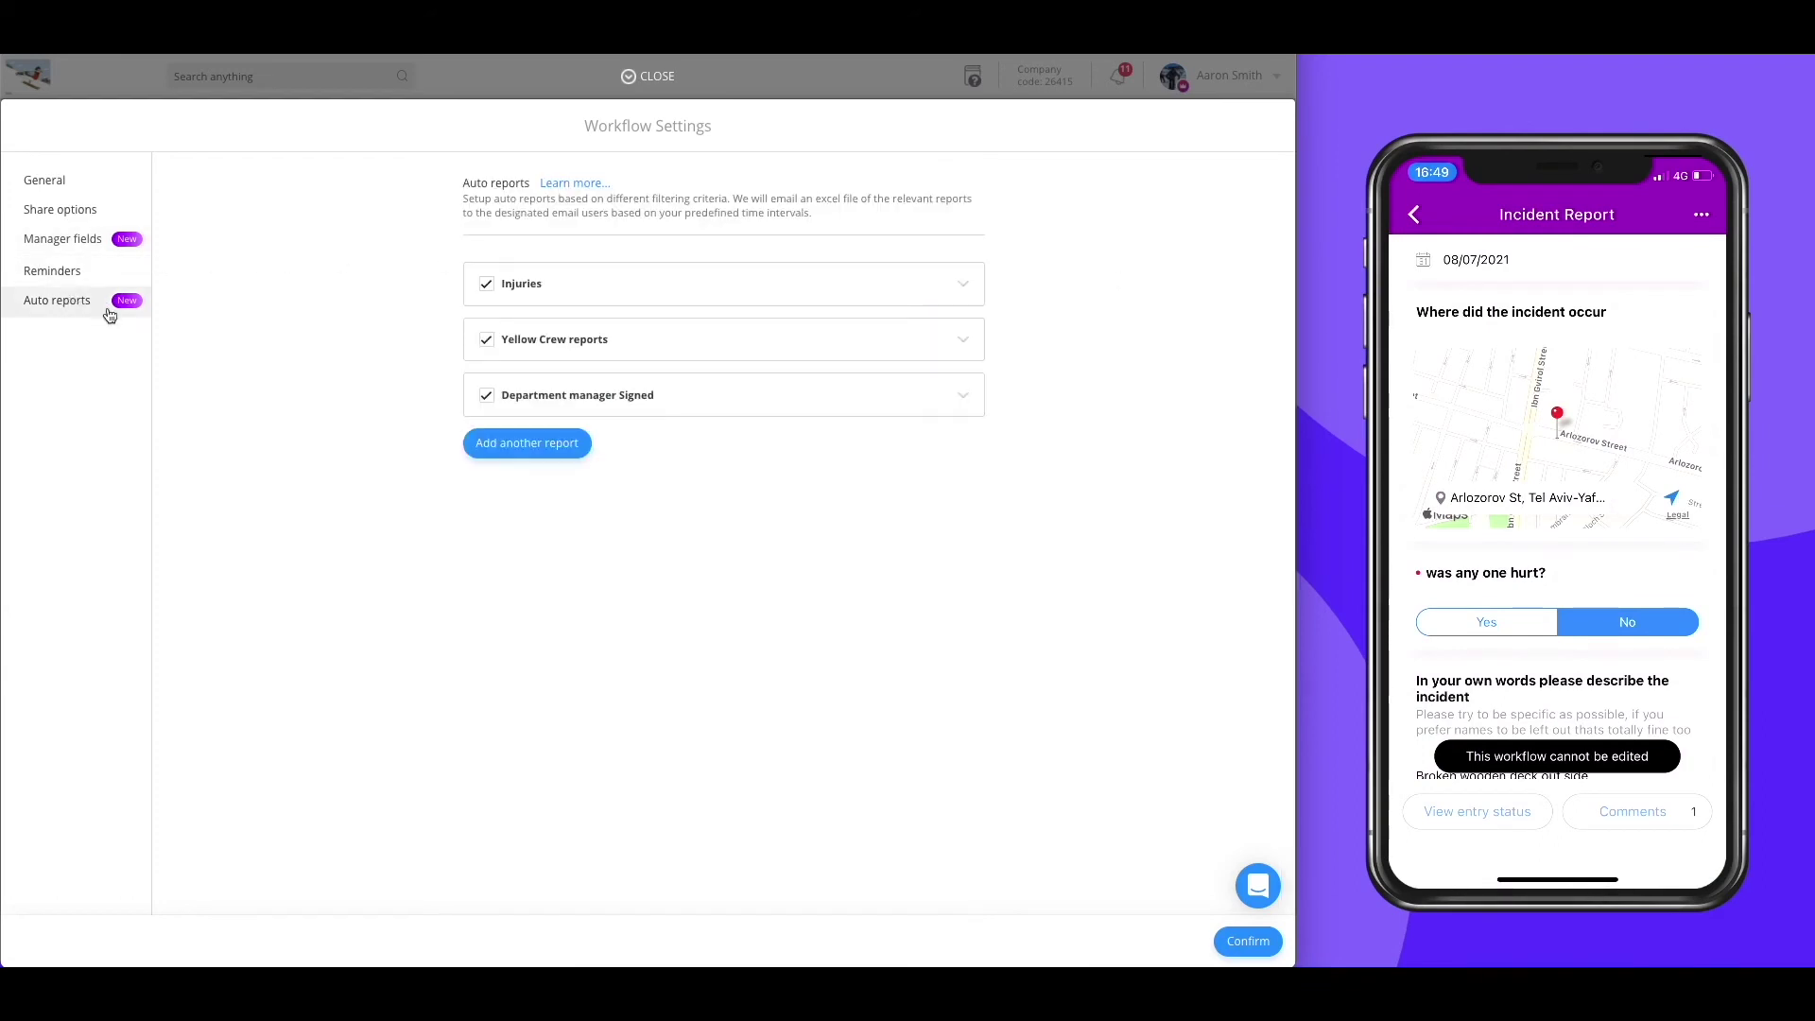
Review the Injuries report's daily schedule, recipients and injured-only filter, then request closing settings.
click(769, 301)
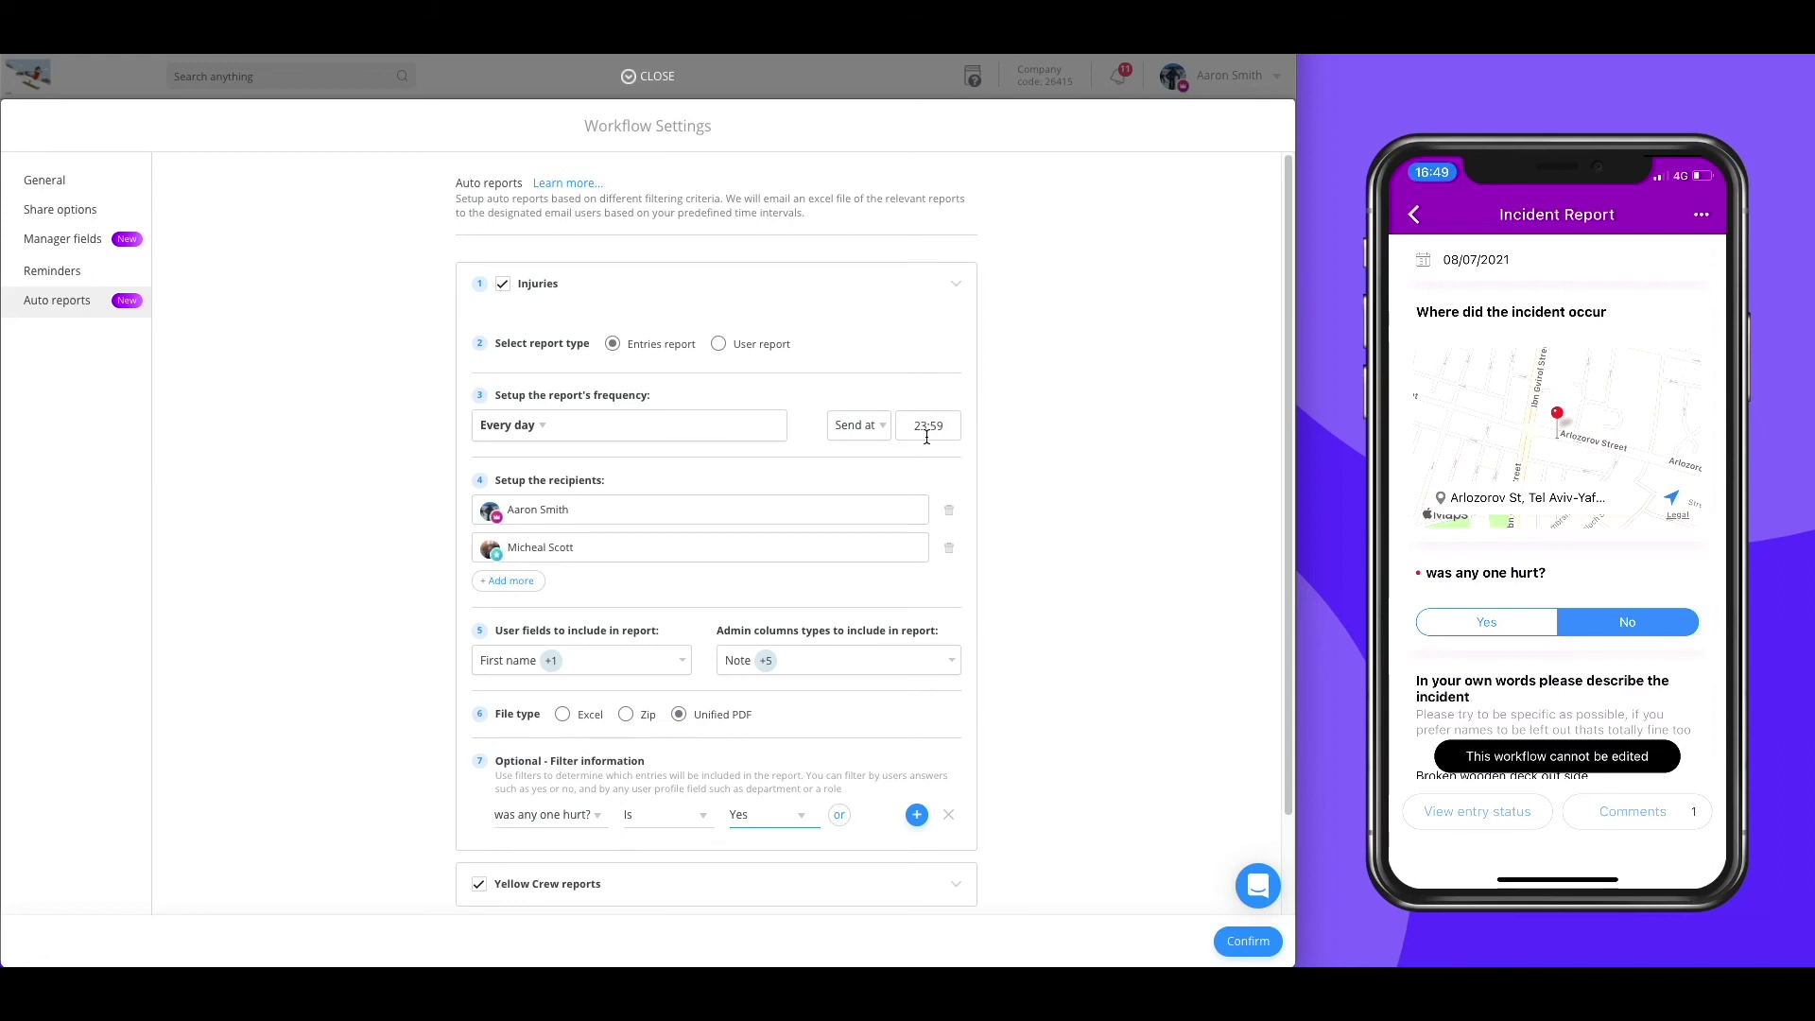
click(657, 77)
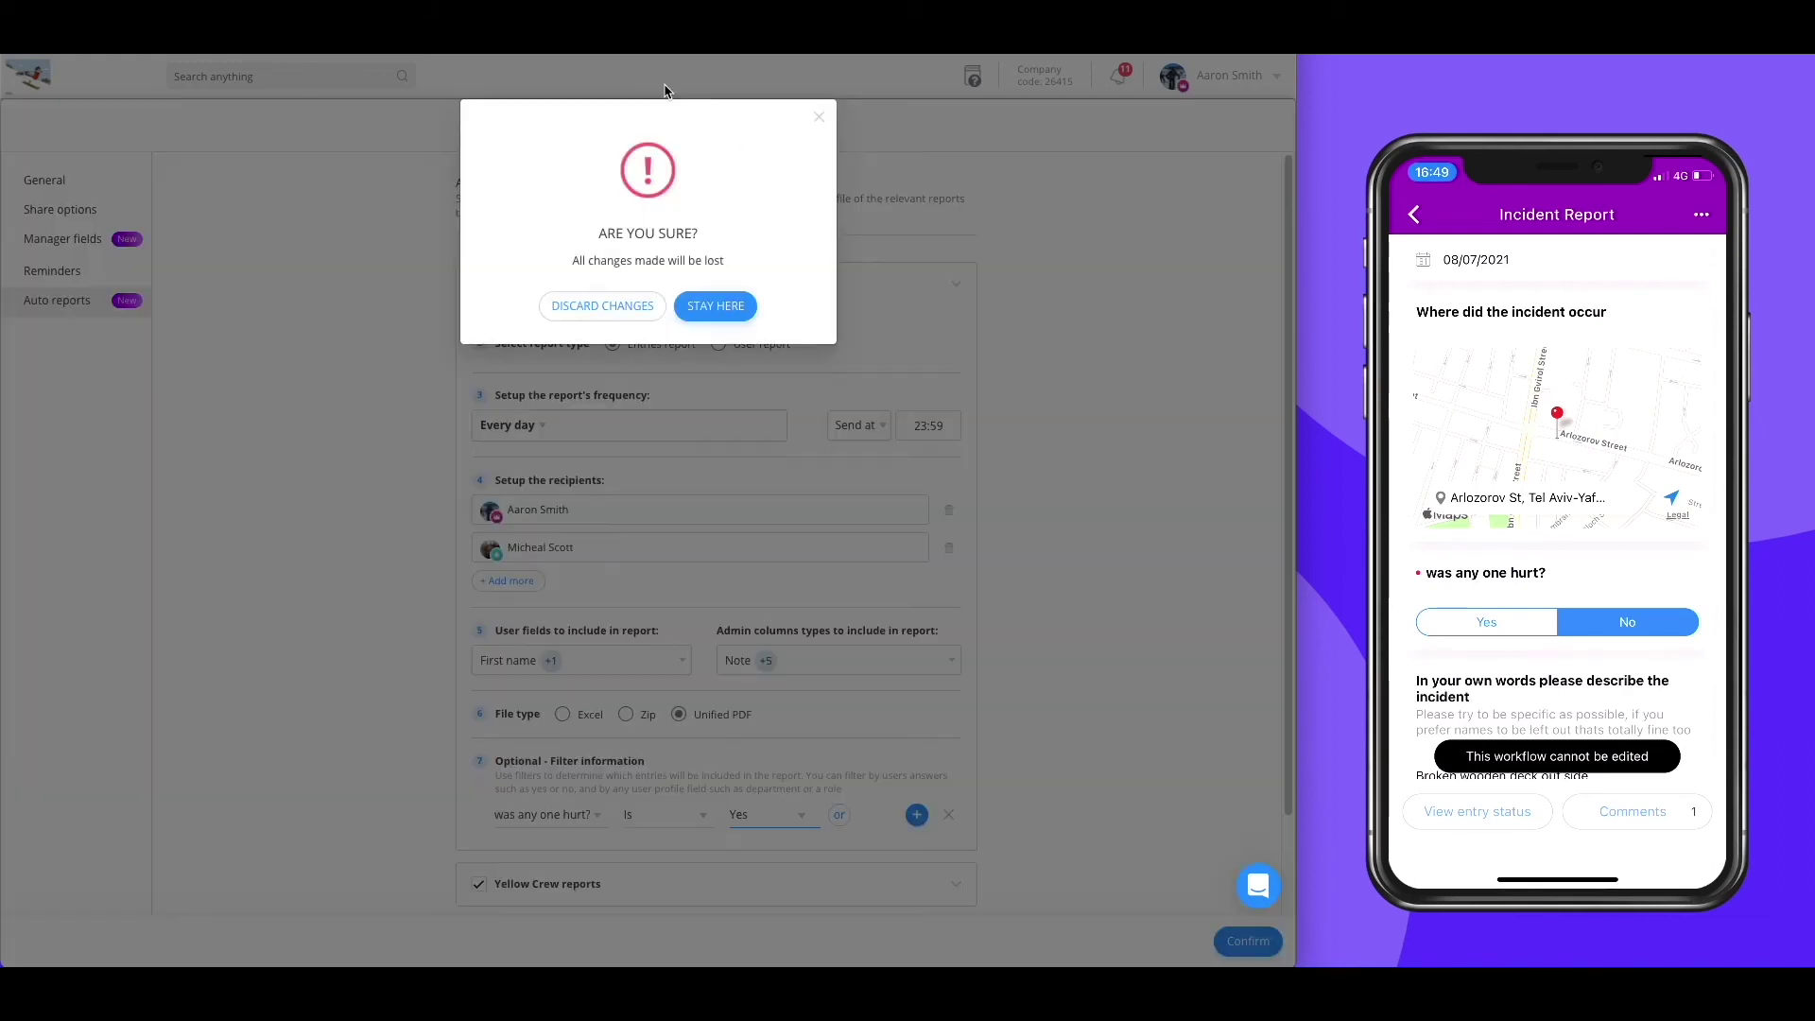
Discard the settings changes and read the newest entry's comment and answers in the entries table.
click(627, 306)
click(578, 236)
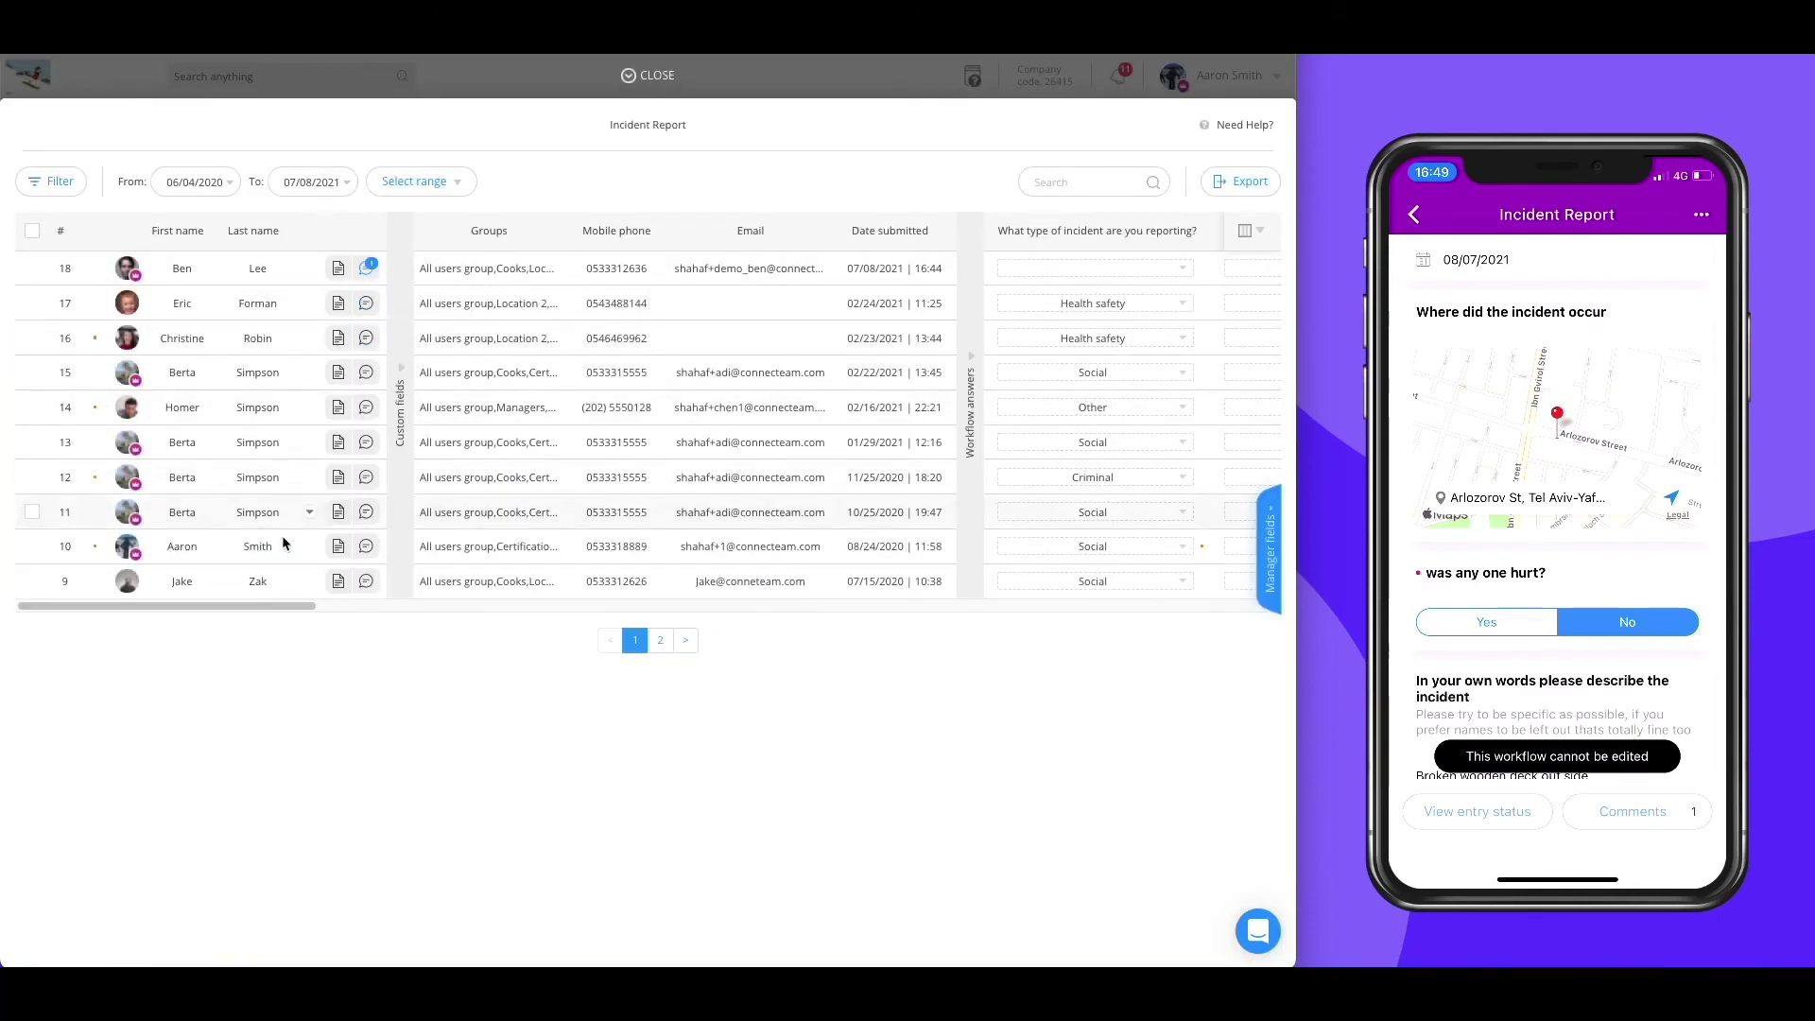
click(365, 269)
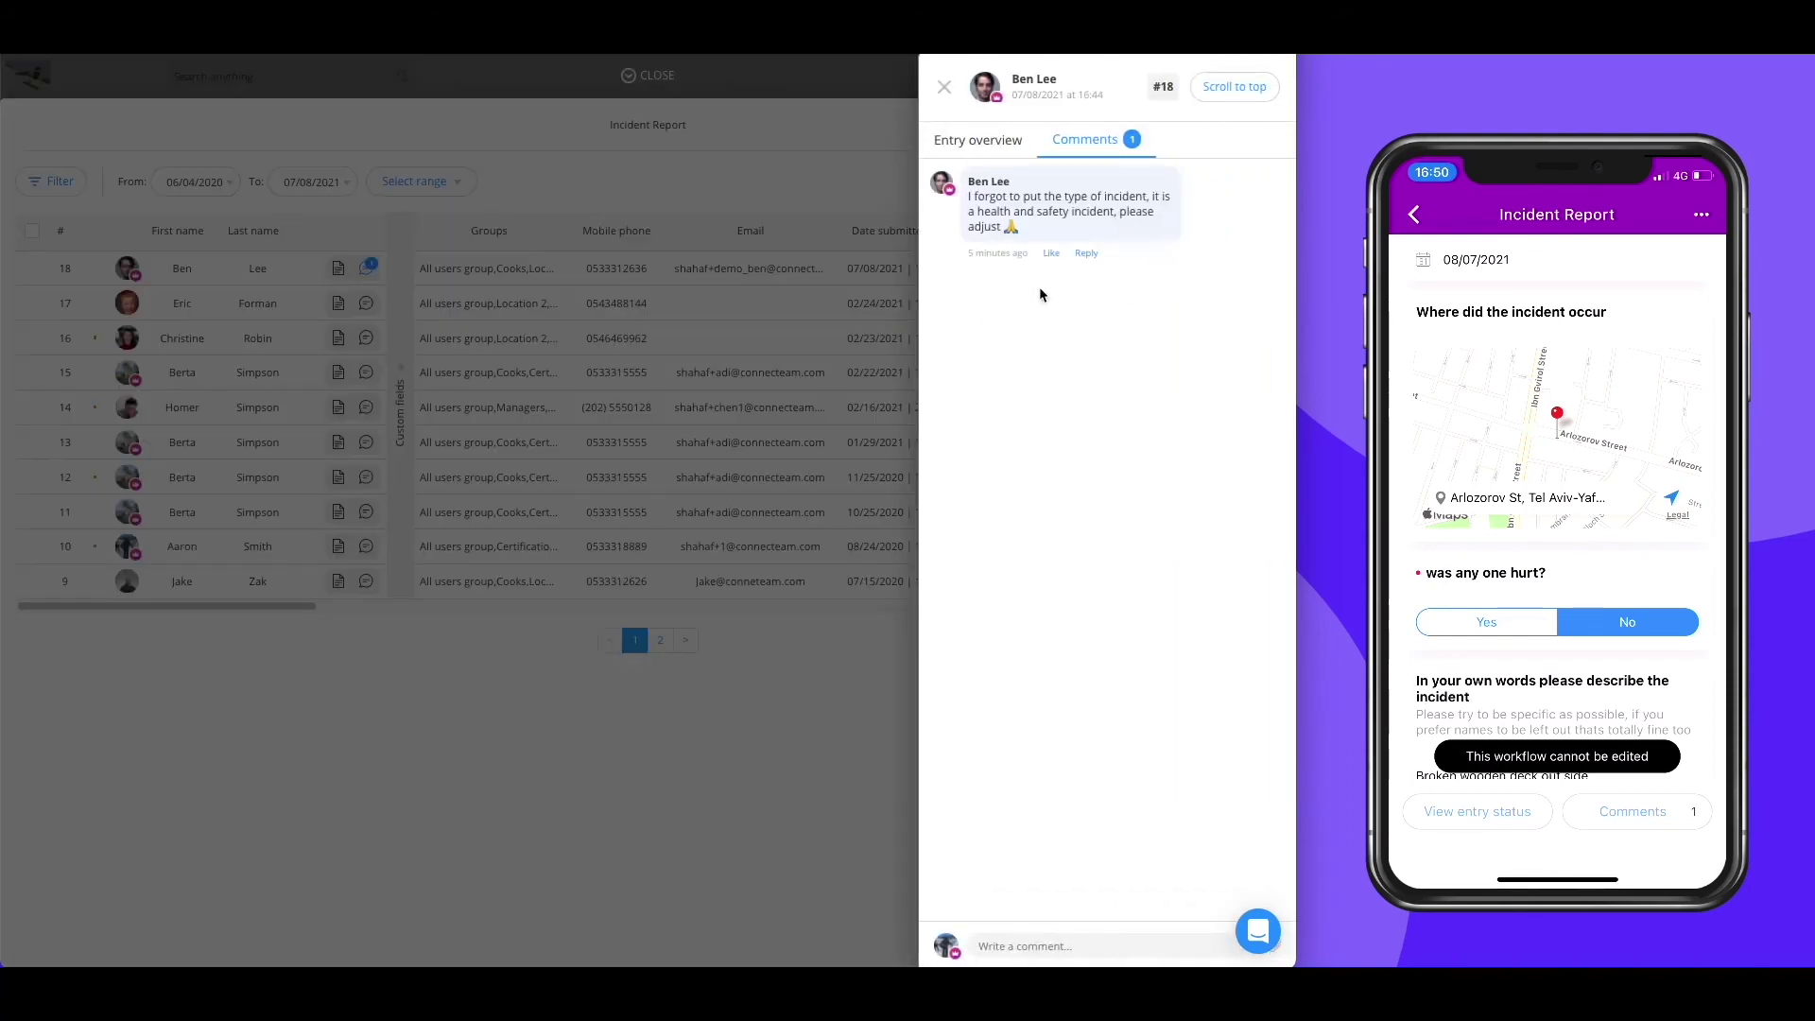
click(944, 142)
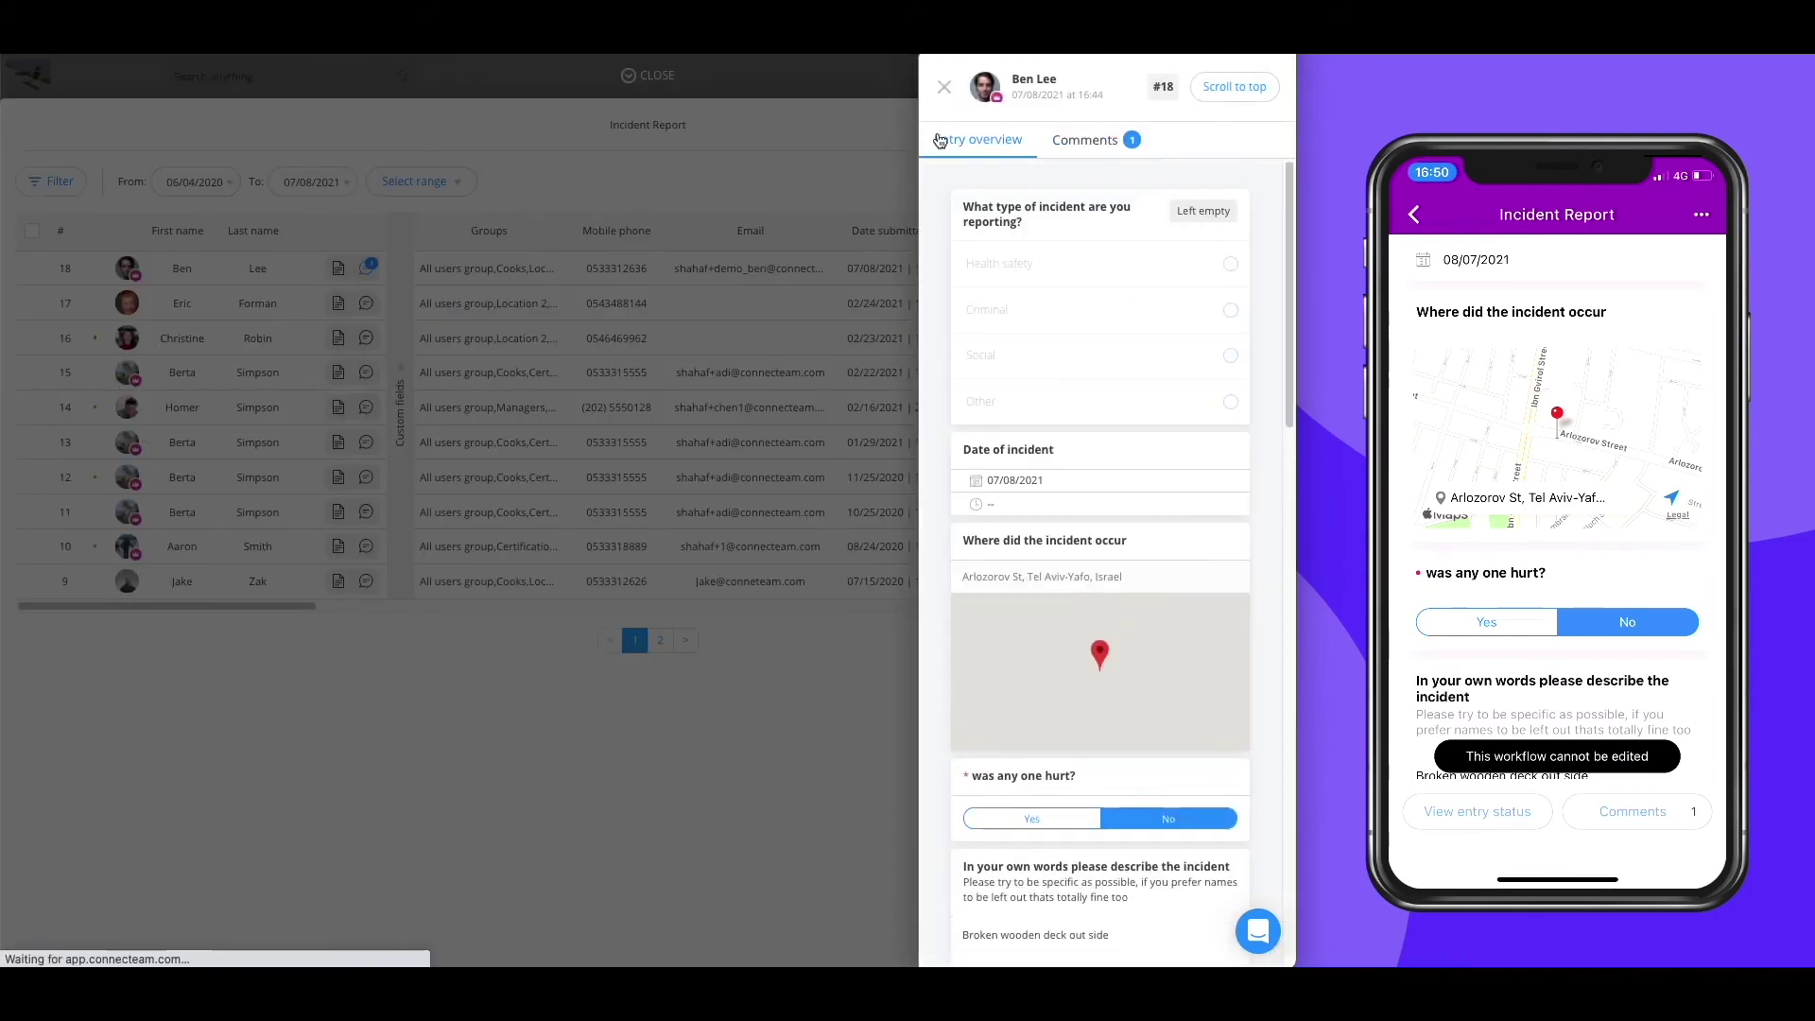
scroll(1047, 344, down, 3)
scroll(1047, 344, down, 10)
scroll(1047, 344, down, 3)
scroll(993, 568, down, 2)
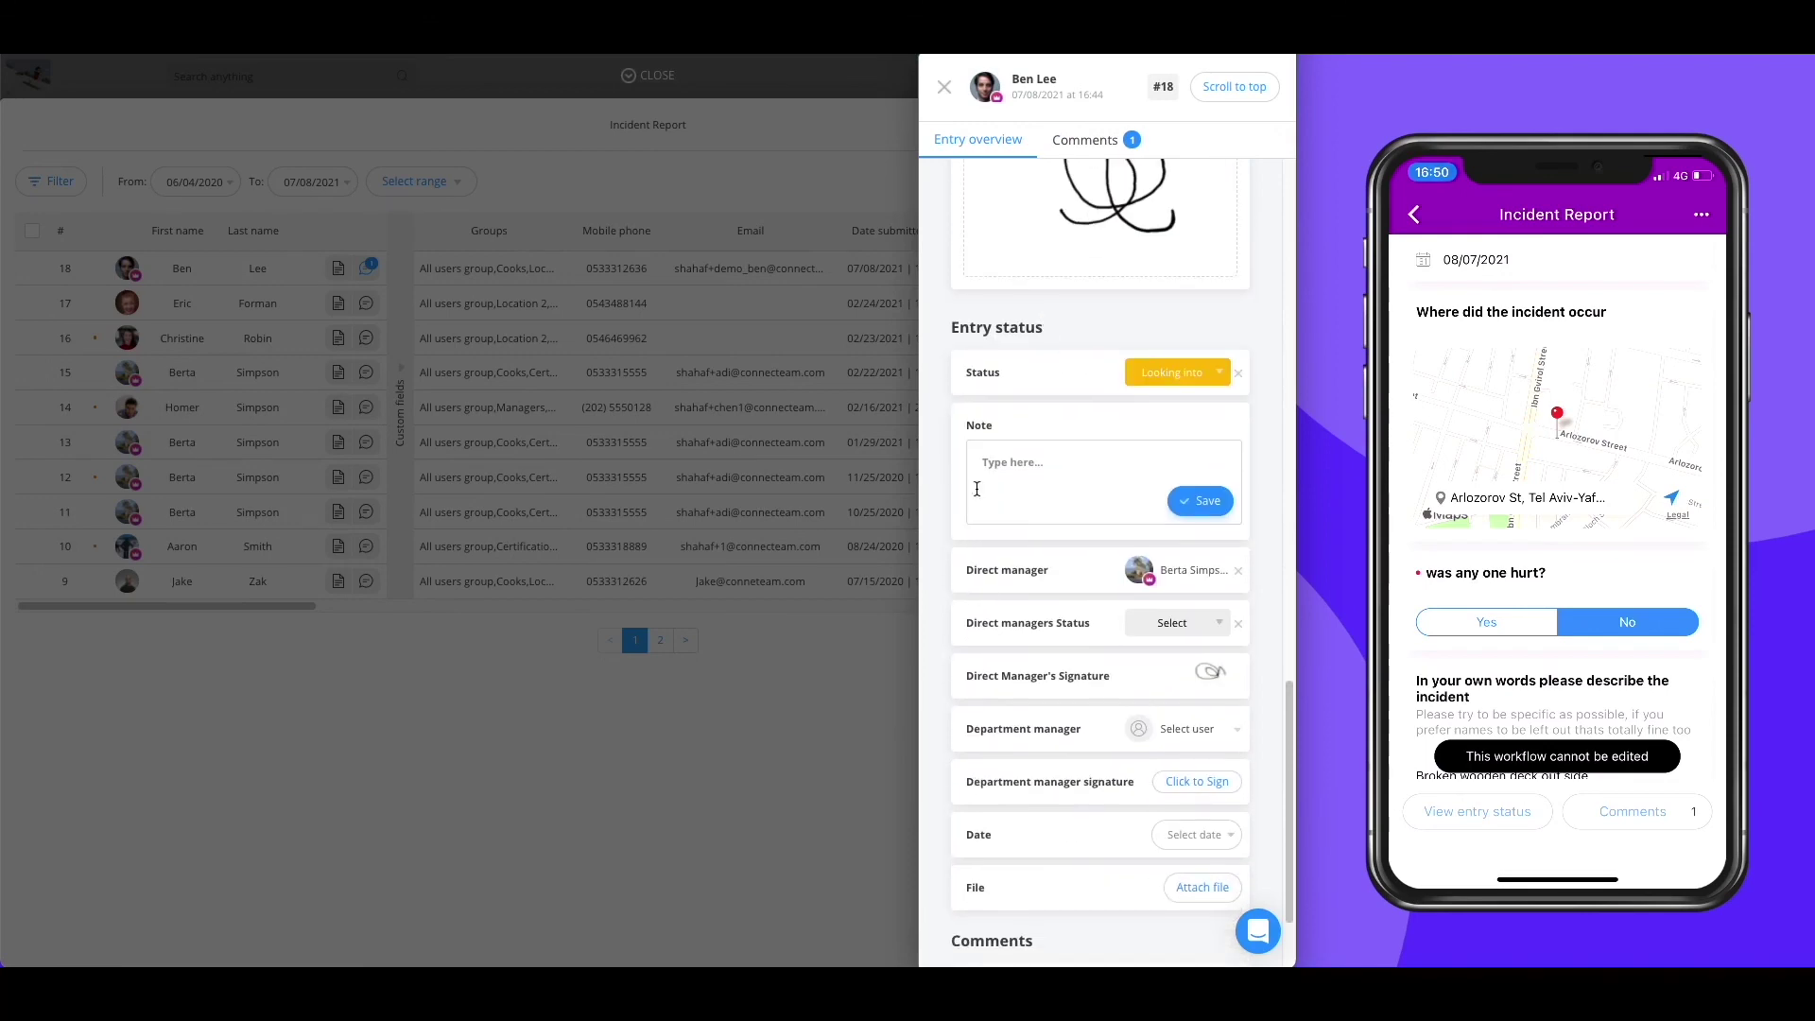
click(338, 601)
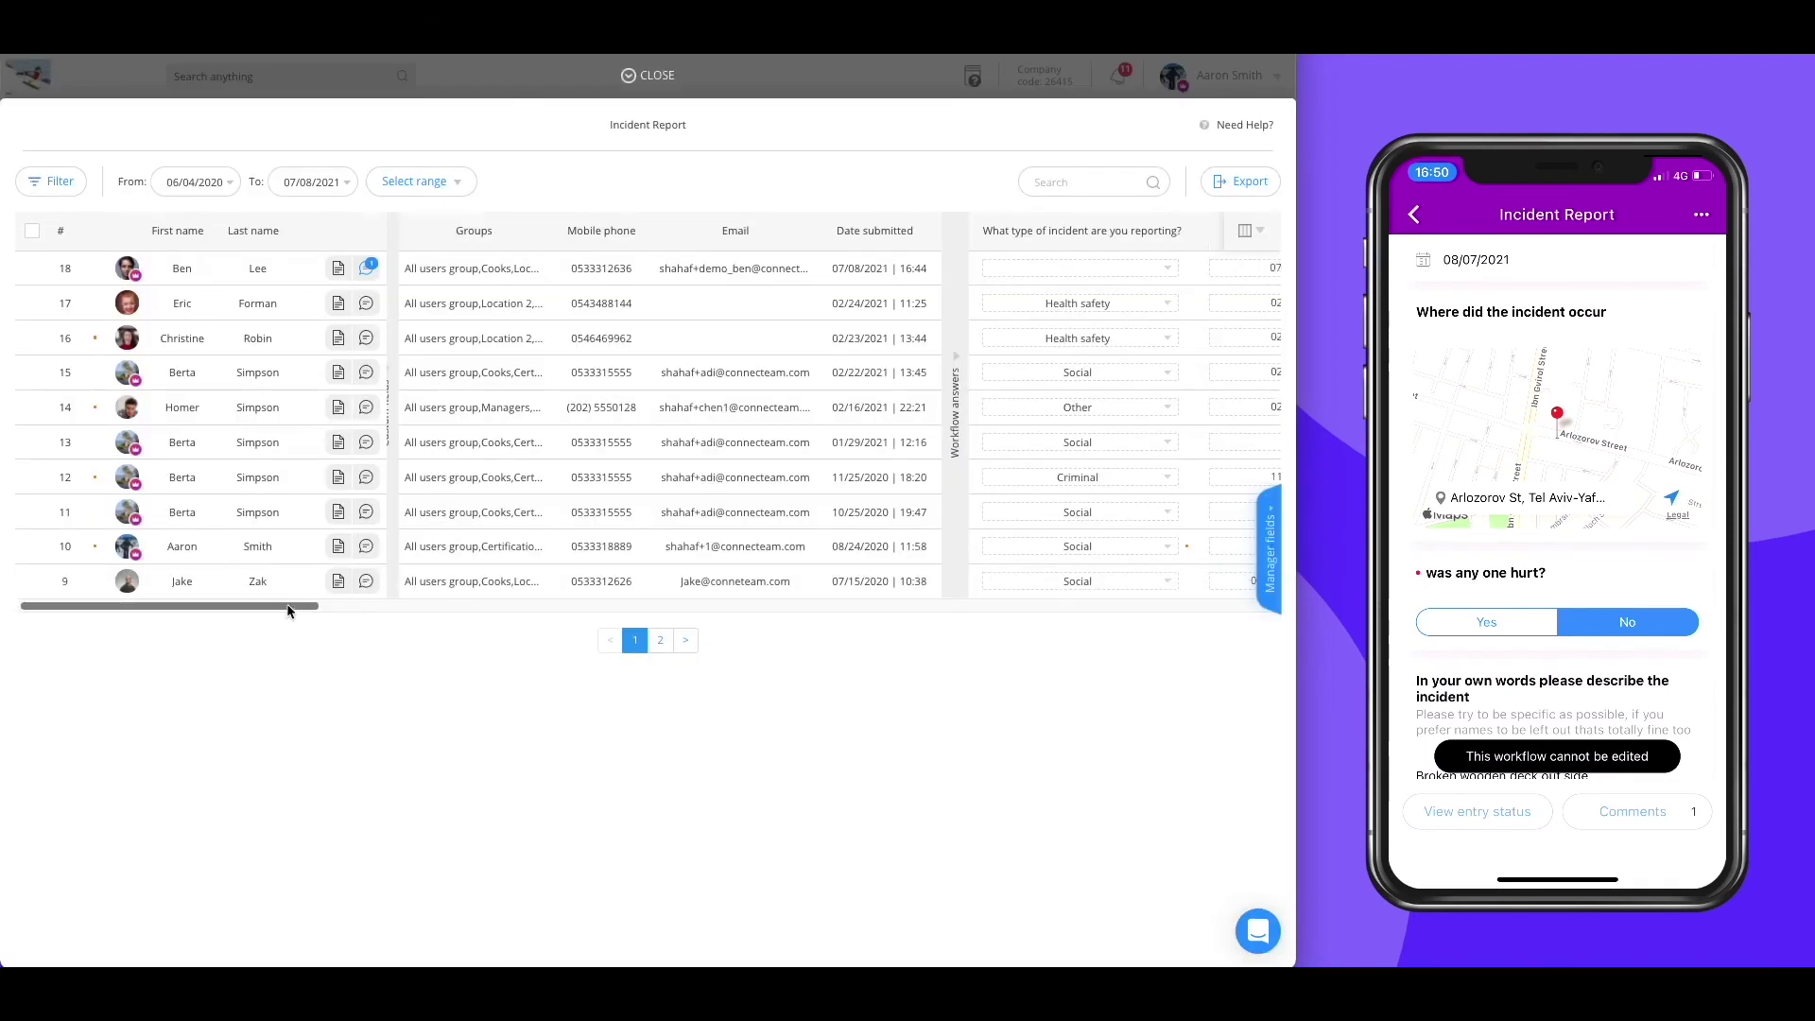
drag(288, 610, 1128, 623)
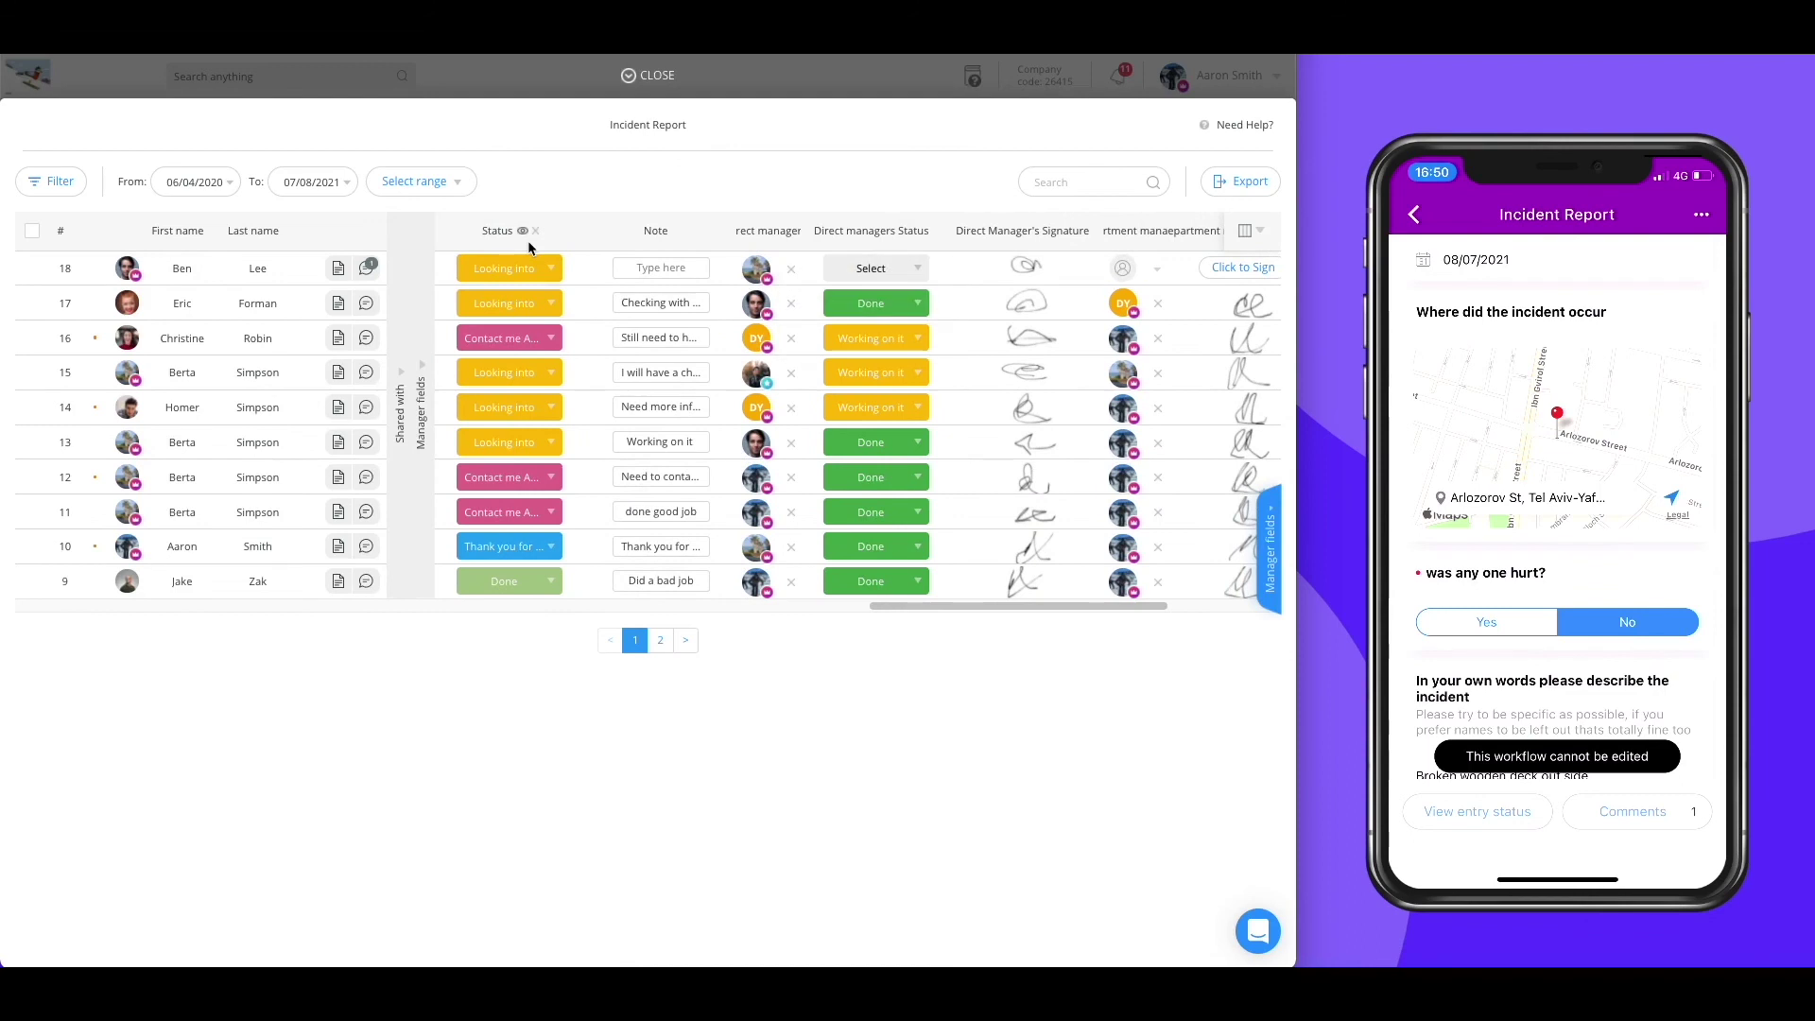